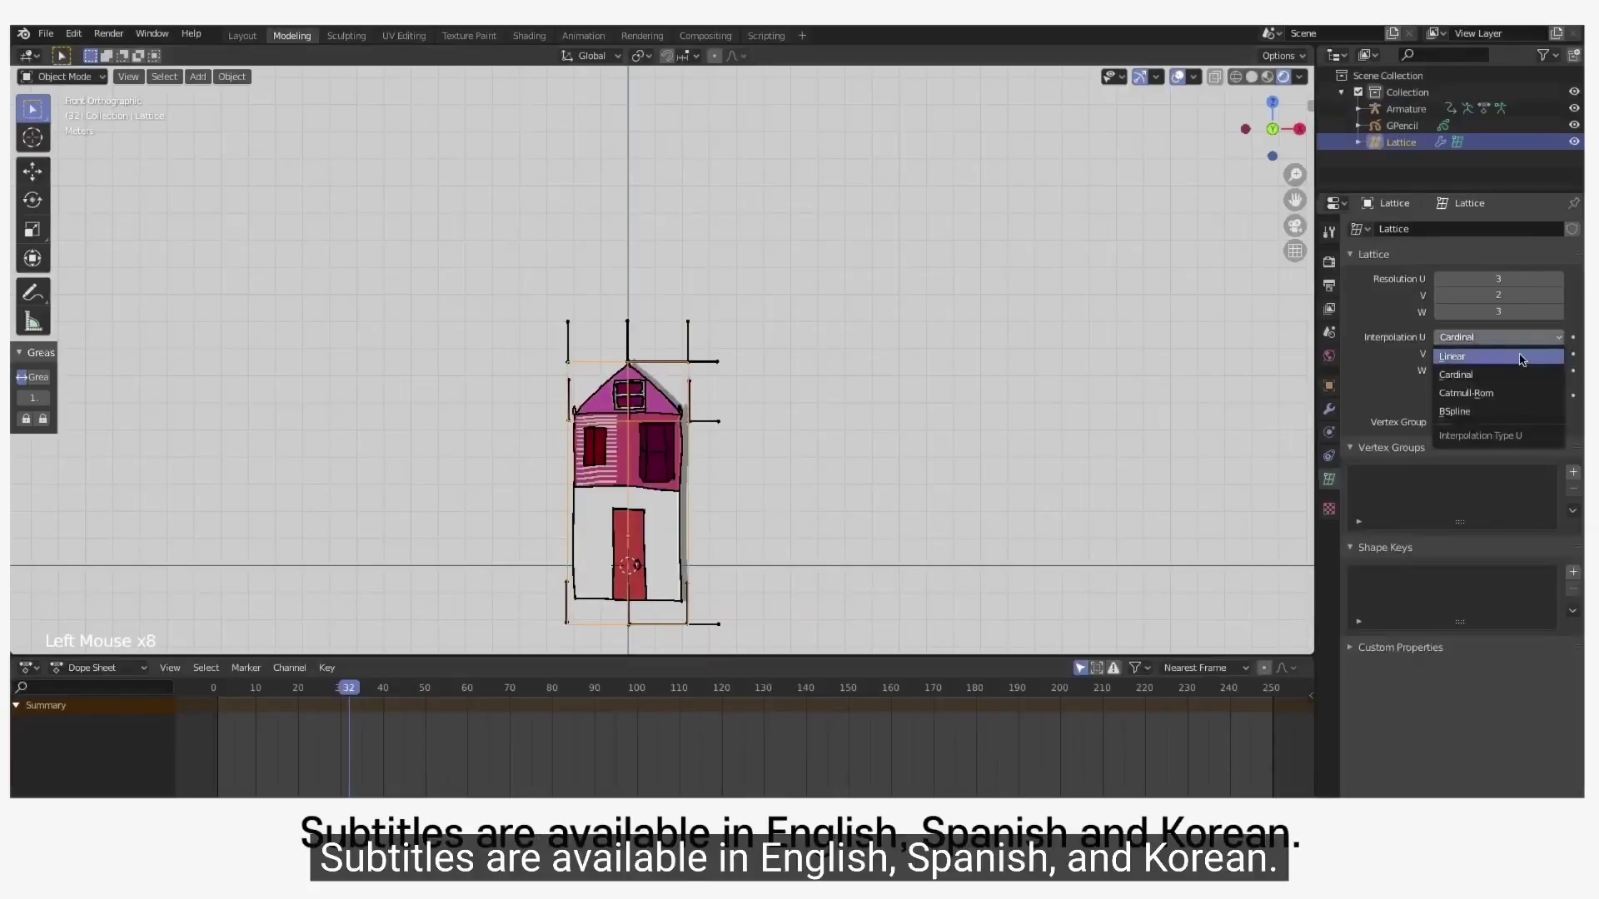
Set interpolation to Linear, rotate the peace-sign symbol up and left, and orbit to a side view
{"action": "left_click", "coordinate": [1520, 359]}
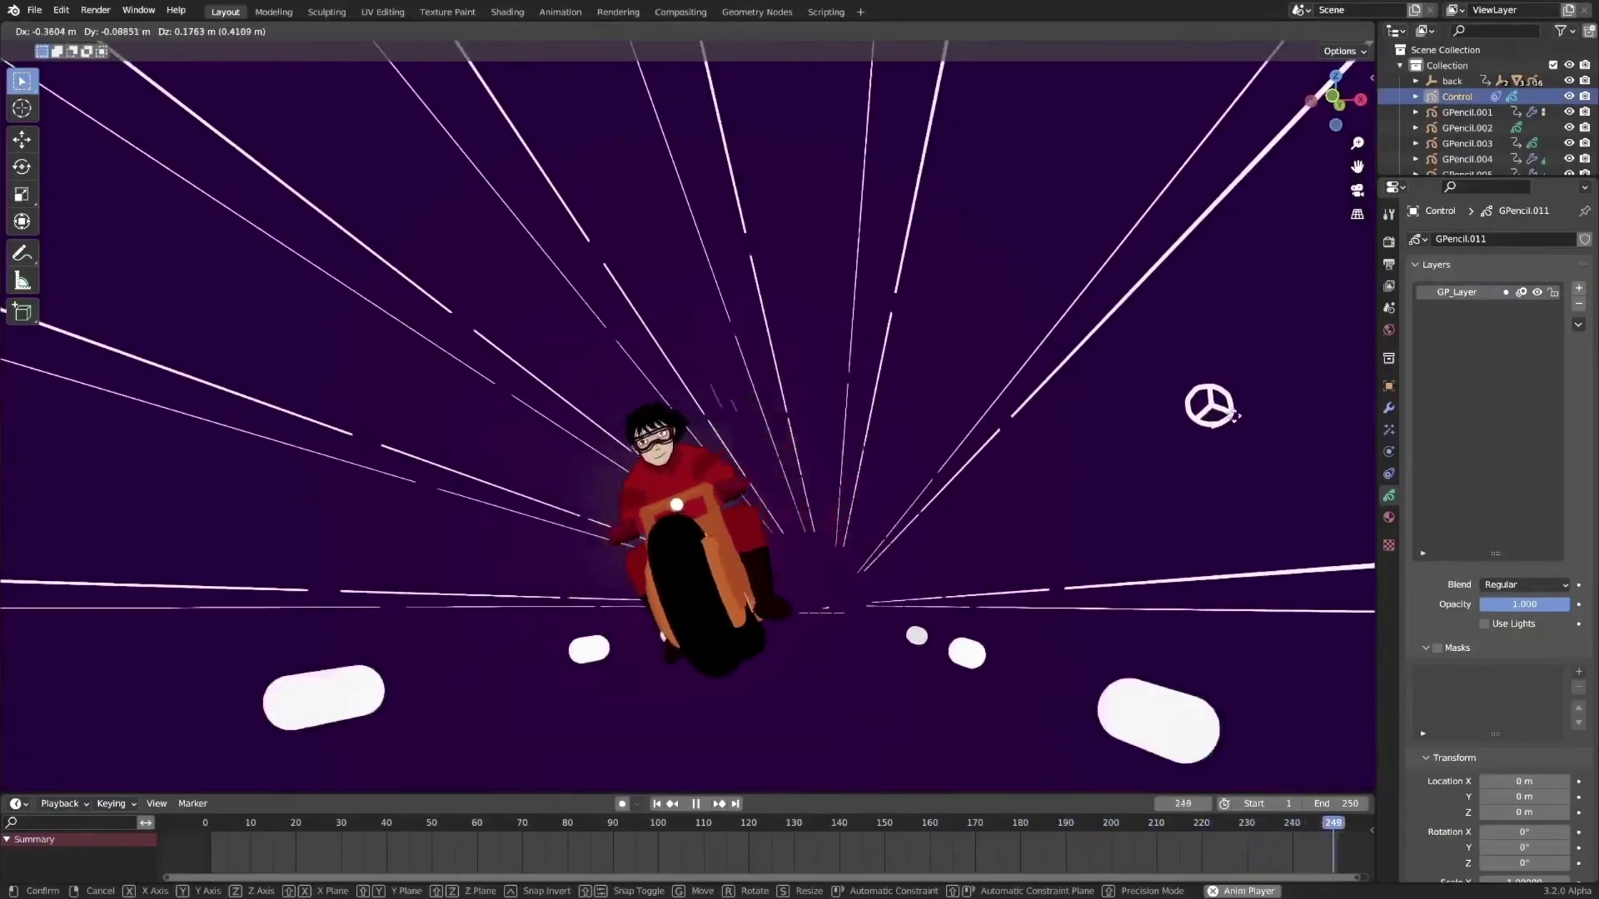
{"action": "key", "text": "r"}
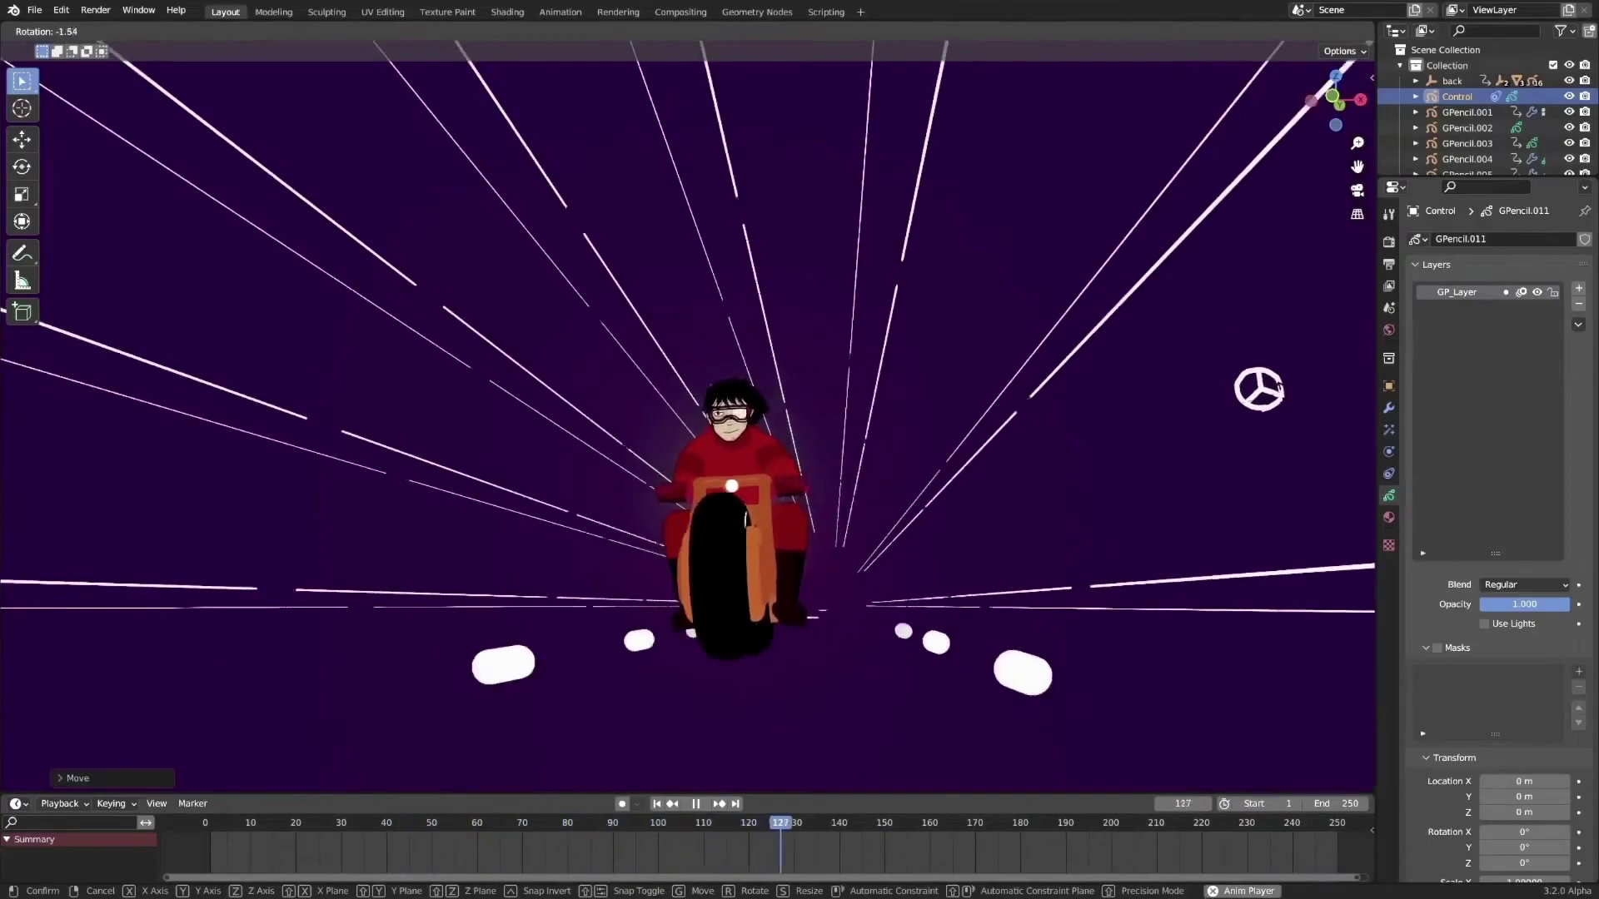
{"action": "key", "text": "Return"}
{"action": "middle_click_drag", "start_coordinate": [1124, 558], "coordinate": [924, 587]}
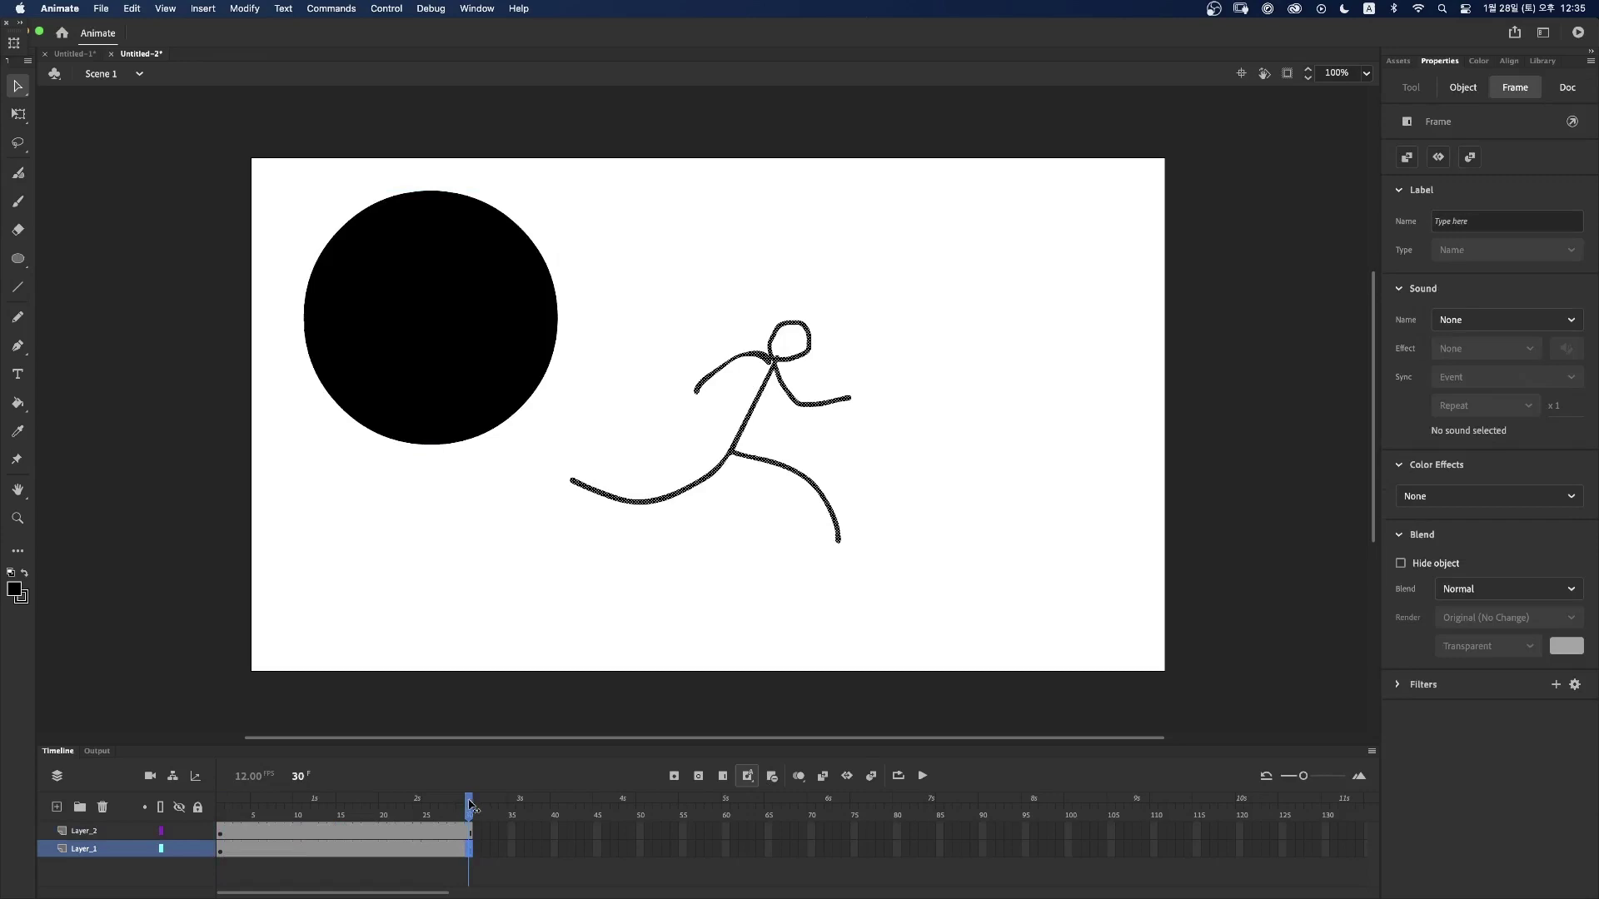
Make a classic tween from Layer_2's circle frames and play it back
{"action": "left_click", "coordinate": [400, 830]}
{"action": "right_click", "coordinate": [400, 829]}
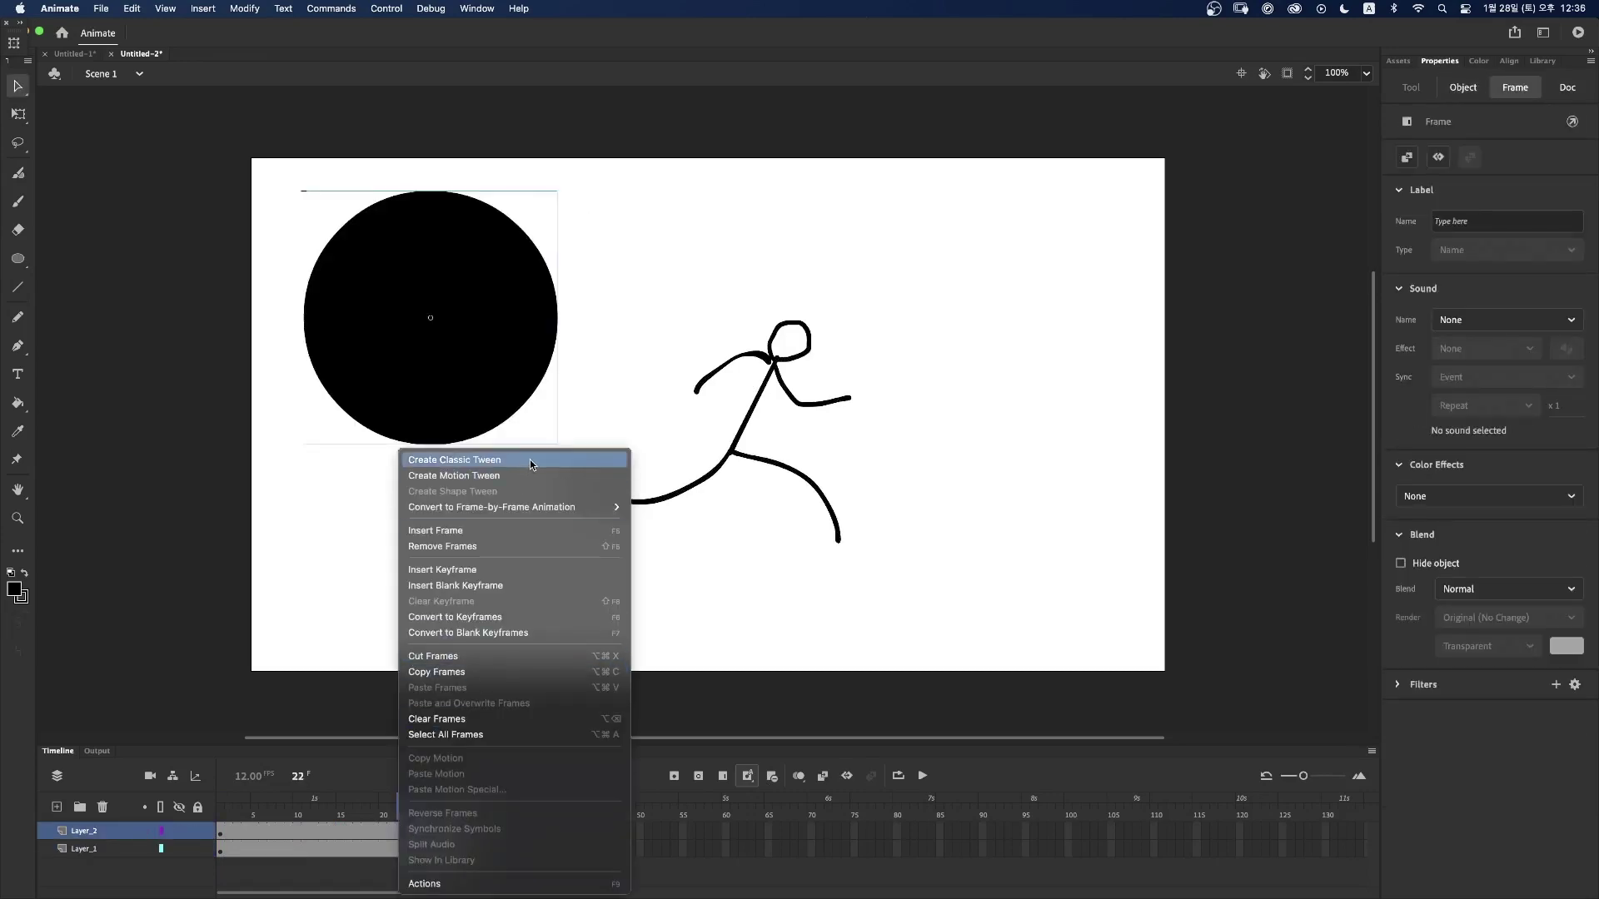
{"action": "left_click", "coordinate": [454, 460]}
{"action": "left_click", "coordinate": [921, 776]}
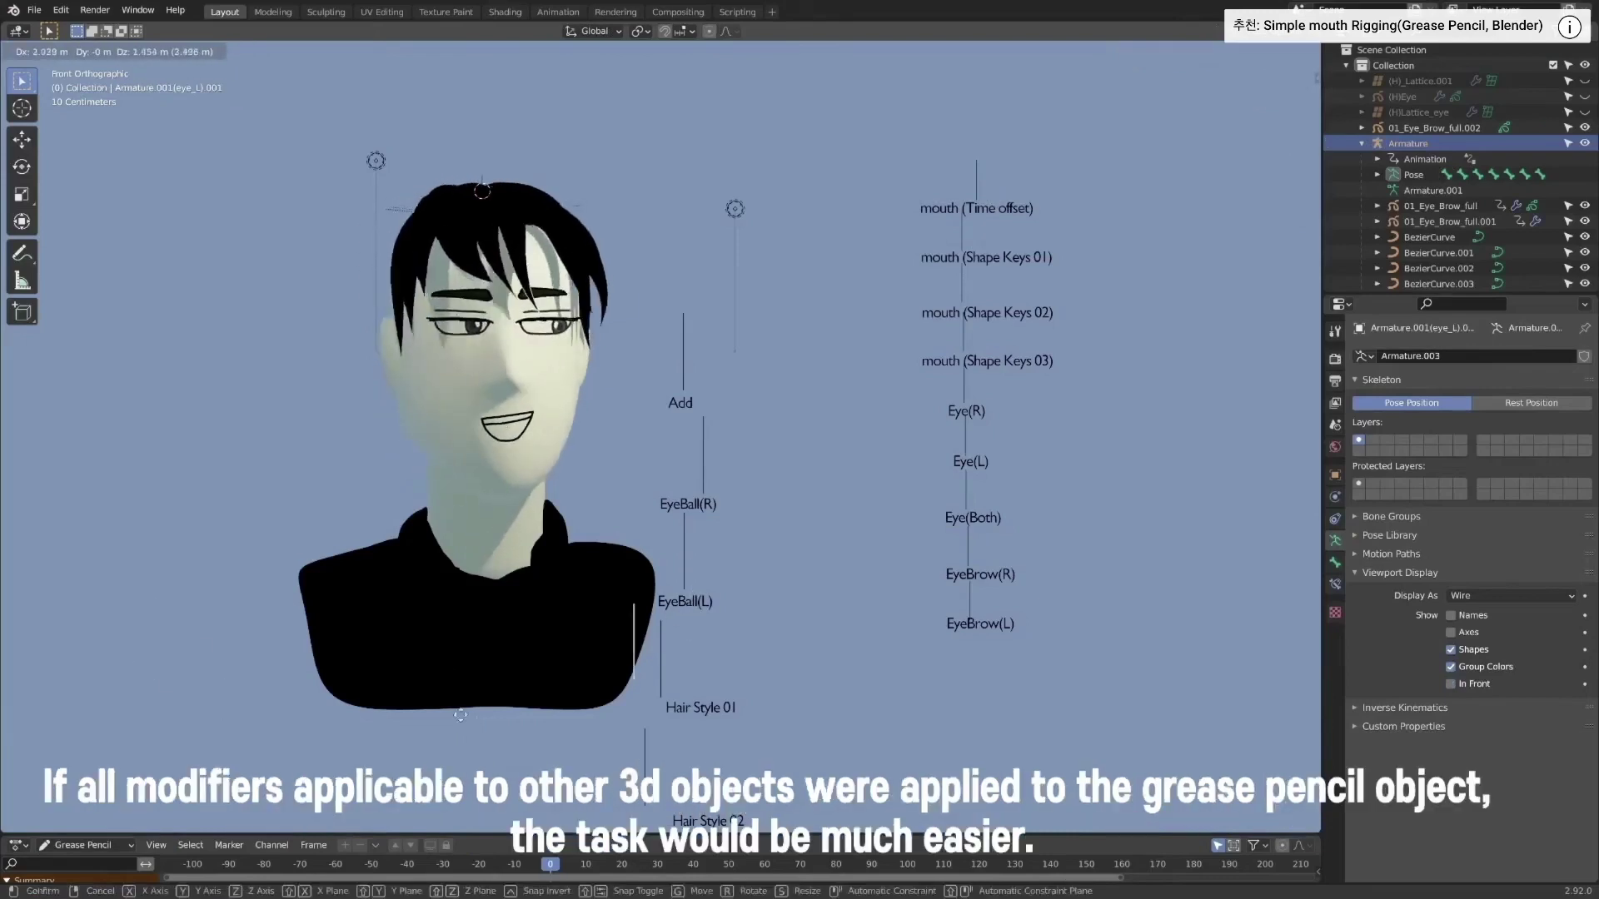
Slide the Eye(R) control to wink, then lower the Eye(Both) control to half-close both eyes
{"action": "left_click_drag", "start_coordinate": [972, 394], "coordinate": [1037, 383]}
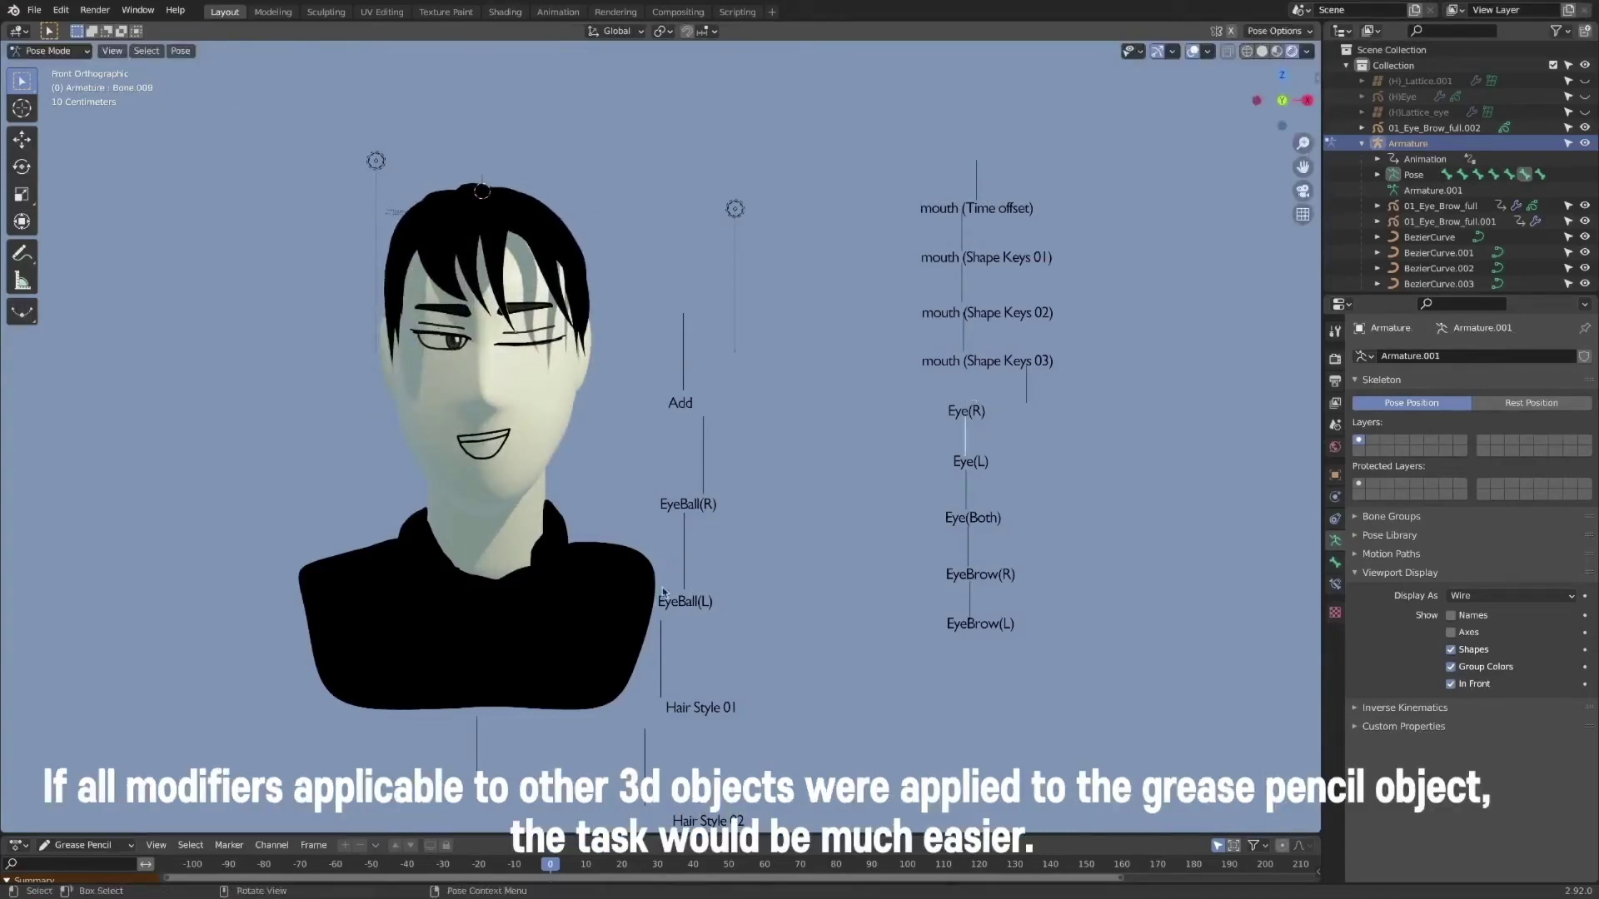
{"action": "left_click_drag", "start_coordinate": [966, 433], "coordinate": [1143, 437]}
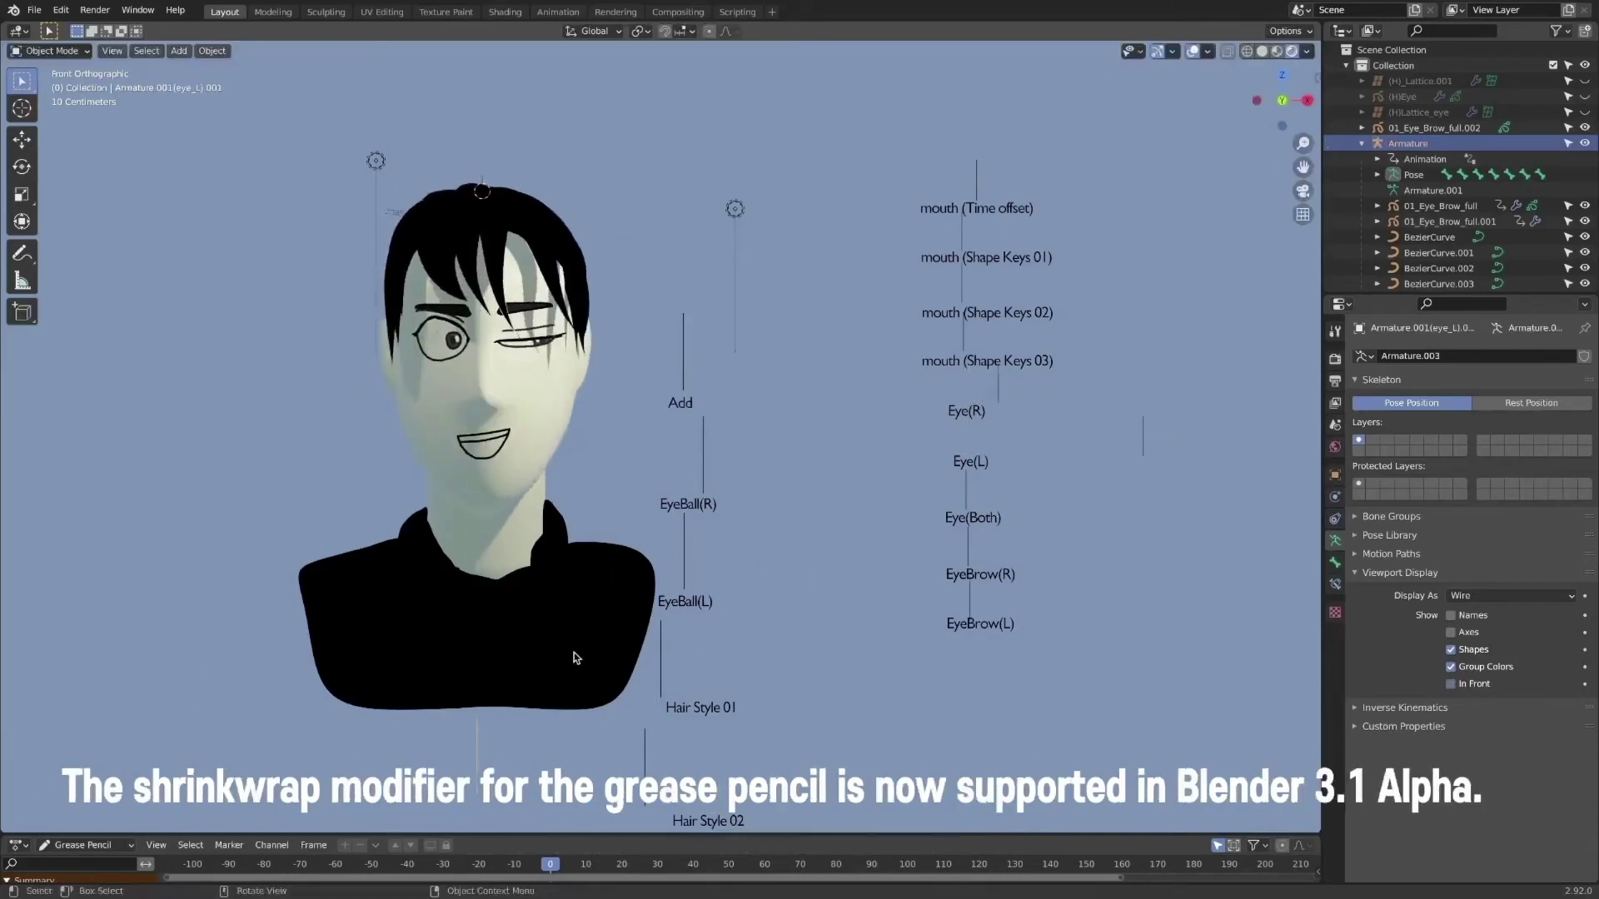
{"action": "left_click_drag", "start_coordinate": [992, 395], "coordinate": [1007, 541]}
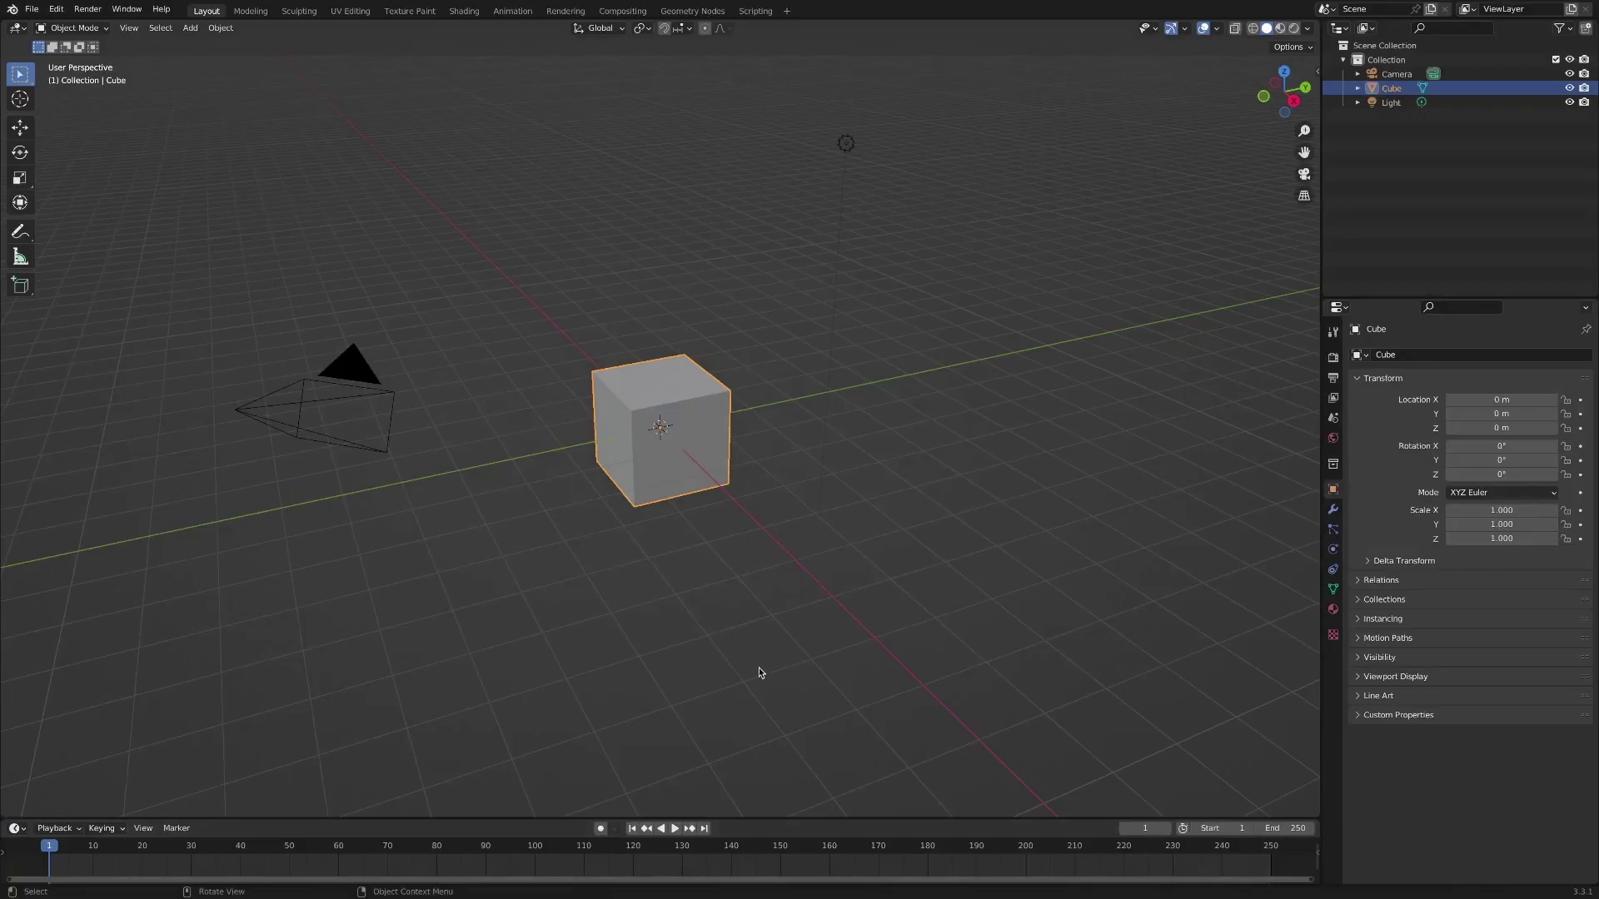
Show the Splash Screen from the Blender logo menu
{"action": "left_click", "coordinate": [12, 9]}
{"action": "left_click", "coordinate": [46, 30]}
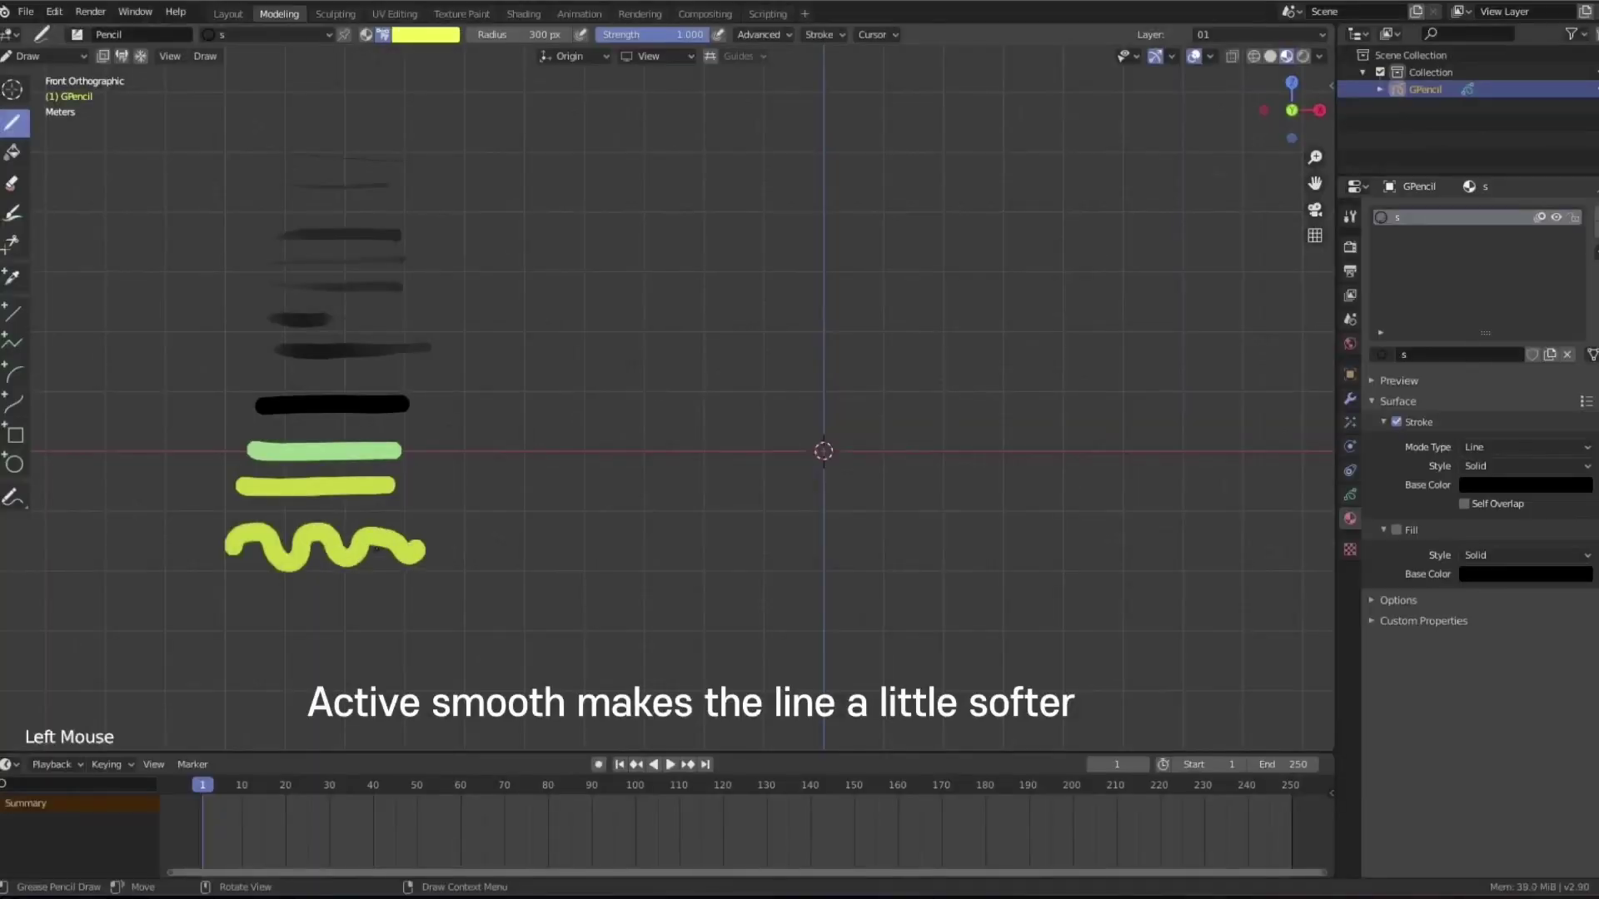
Tick stroke Randomize, raise random Strength, and draw a yellow test stroke
{"action": "left_click", "coordinate": [820, 34]}
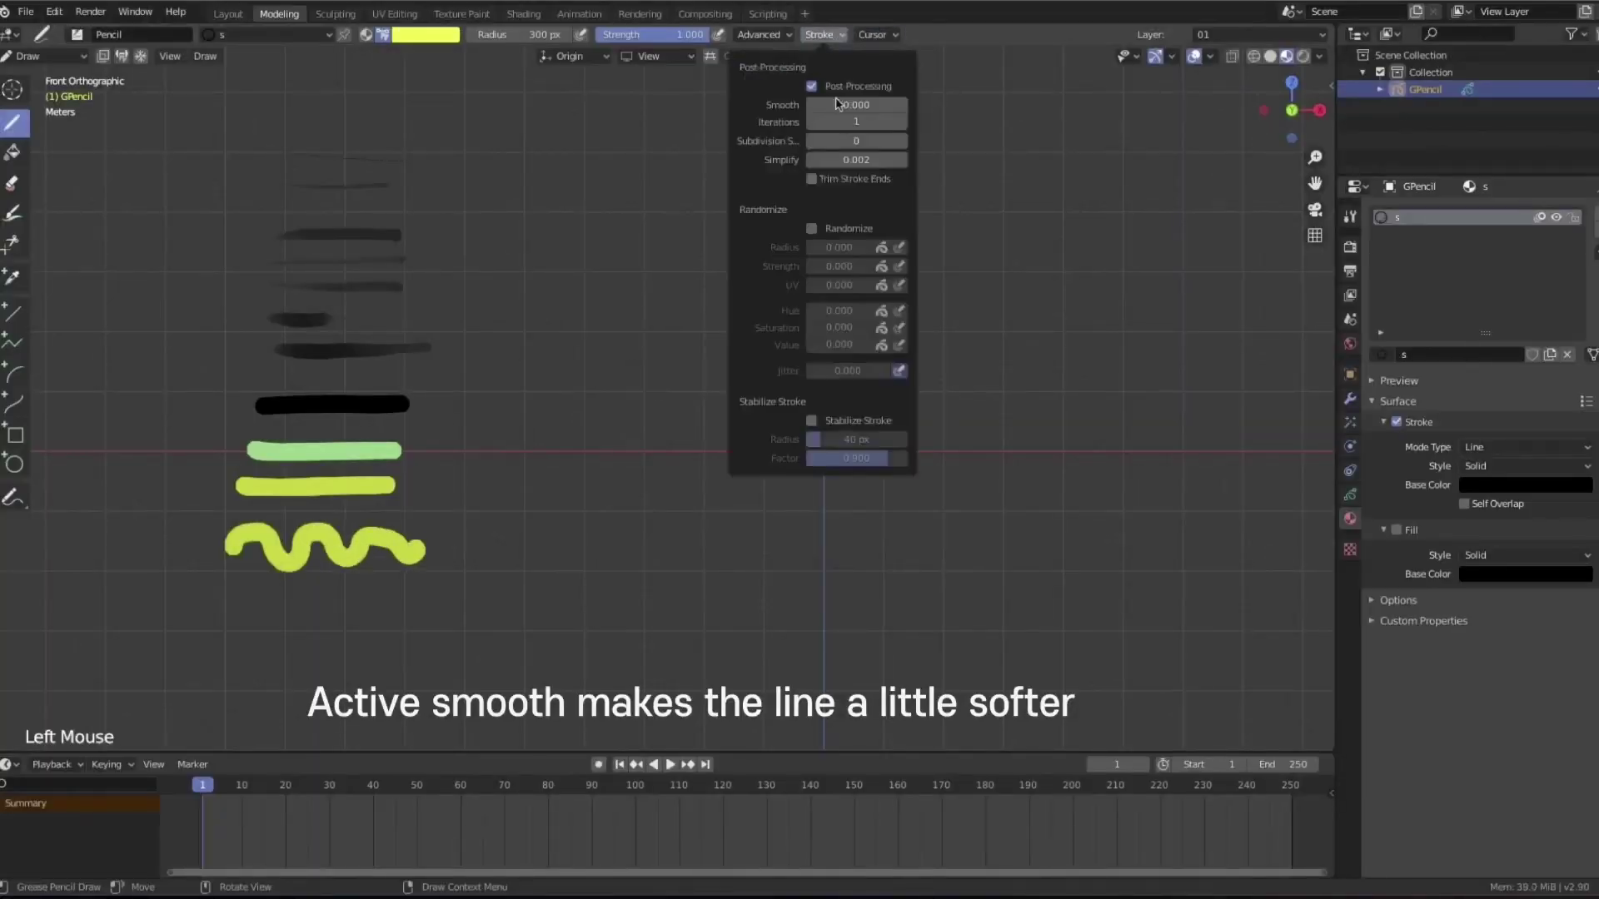
{"action": "left_click", "coordinate": [811, 228]}
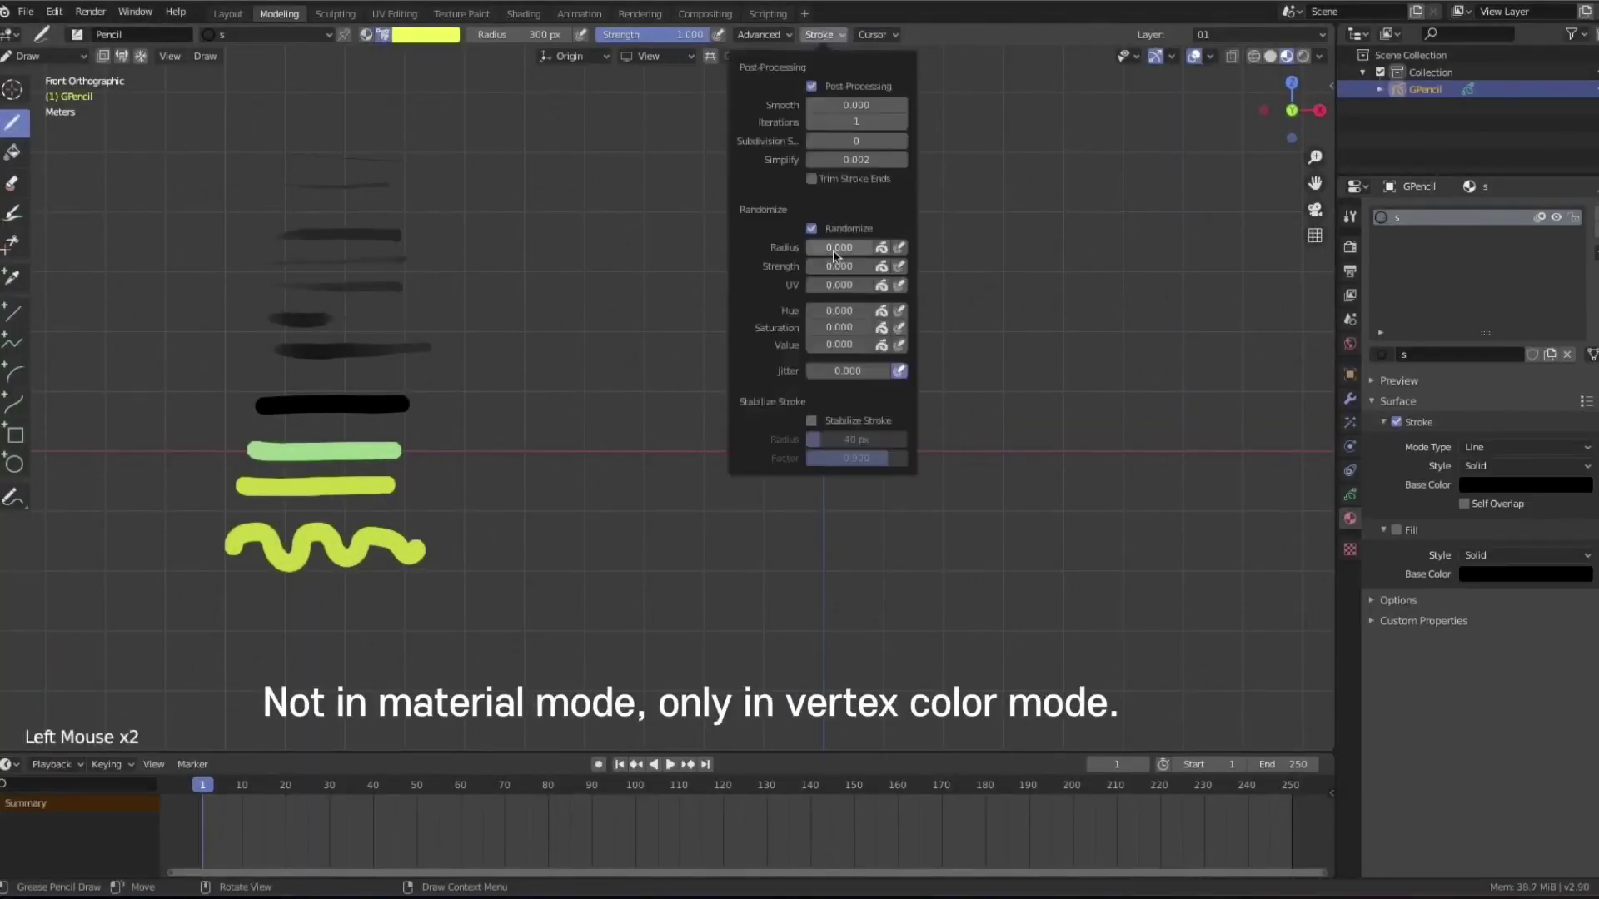
{"action": "left_click", "coordinate": [841, 34]}
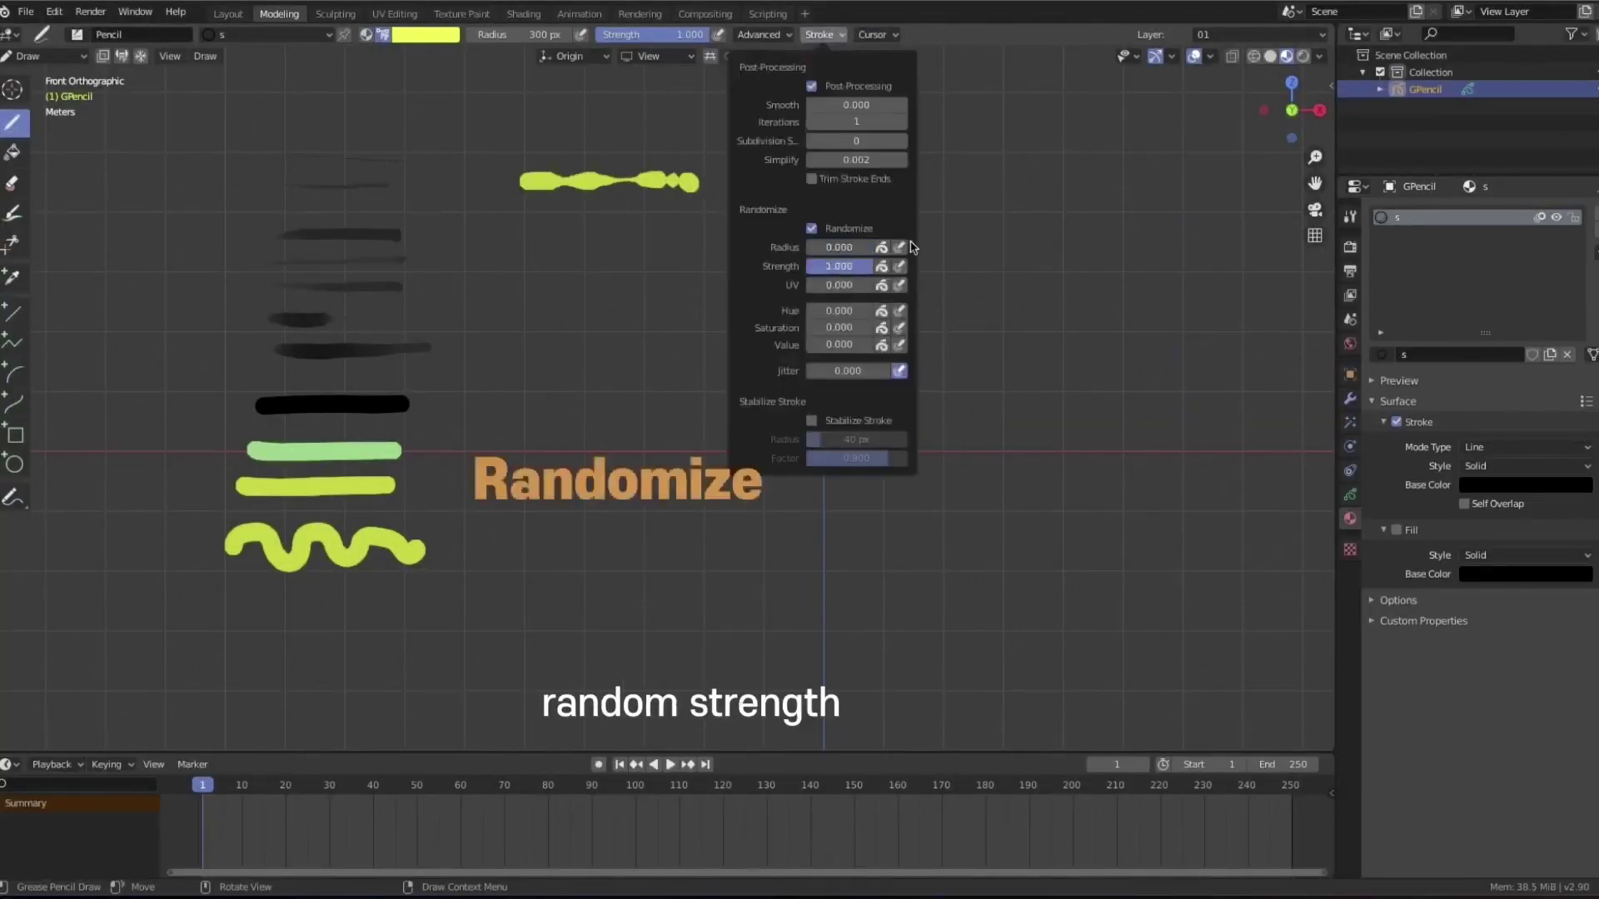
{"action": "left_click_drag", "start_coordinate": [508, 226], "coordinate": [699, 231]}
Raise random UV, Hue and Saturation, drawing a test stroke after each
{"action": "left_click", "coordinate": [825, 34]}
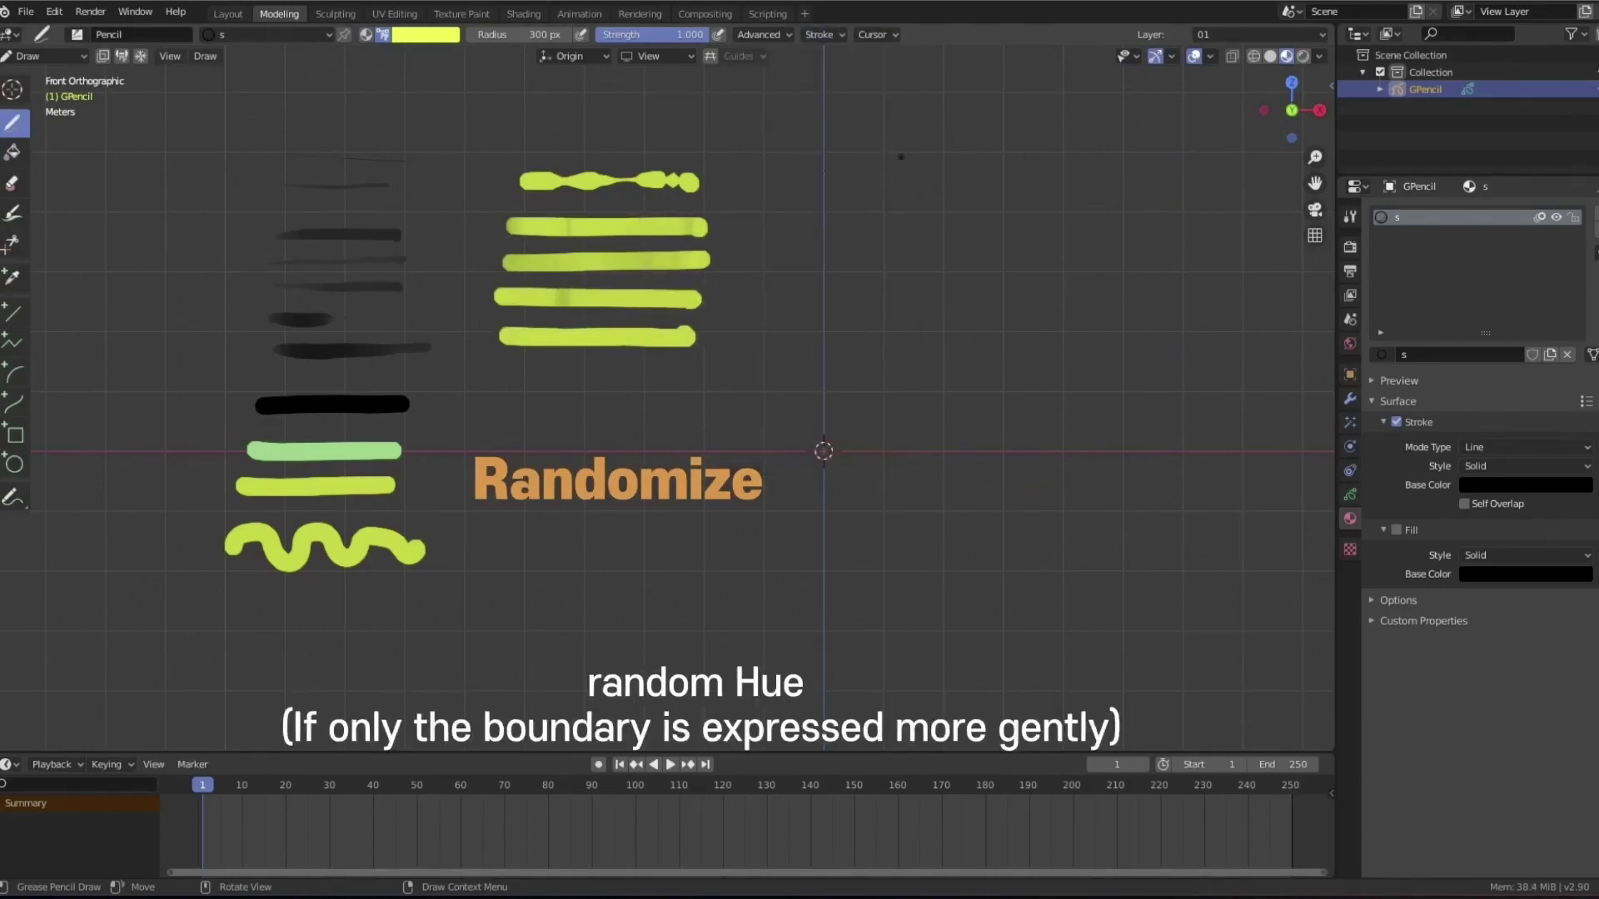
{"action": "left_click_drag", "start_coordinate": [793, 176], "coordinate": [1163, 179]}
{"action": "left_click", "coordinate": [820, 34]}
{"action": "left_click_drag", "start_coordinate": [1021, 210], "coordinate": [1172, 210]}
{"action": "left_click", "coordinate": [820, 34]}
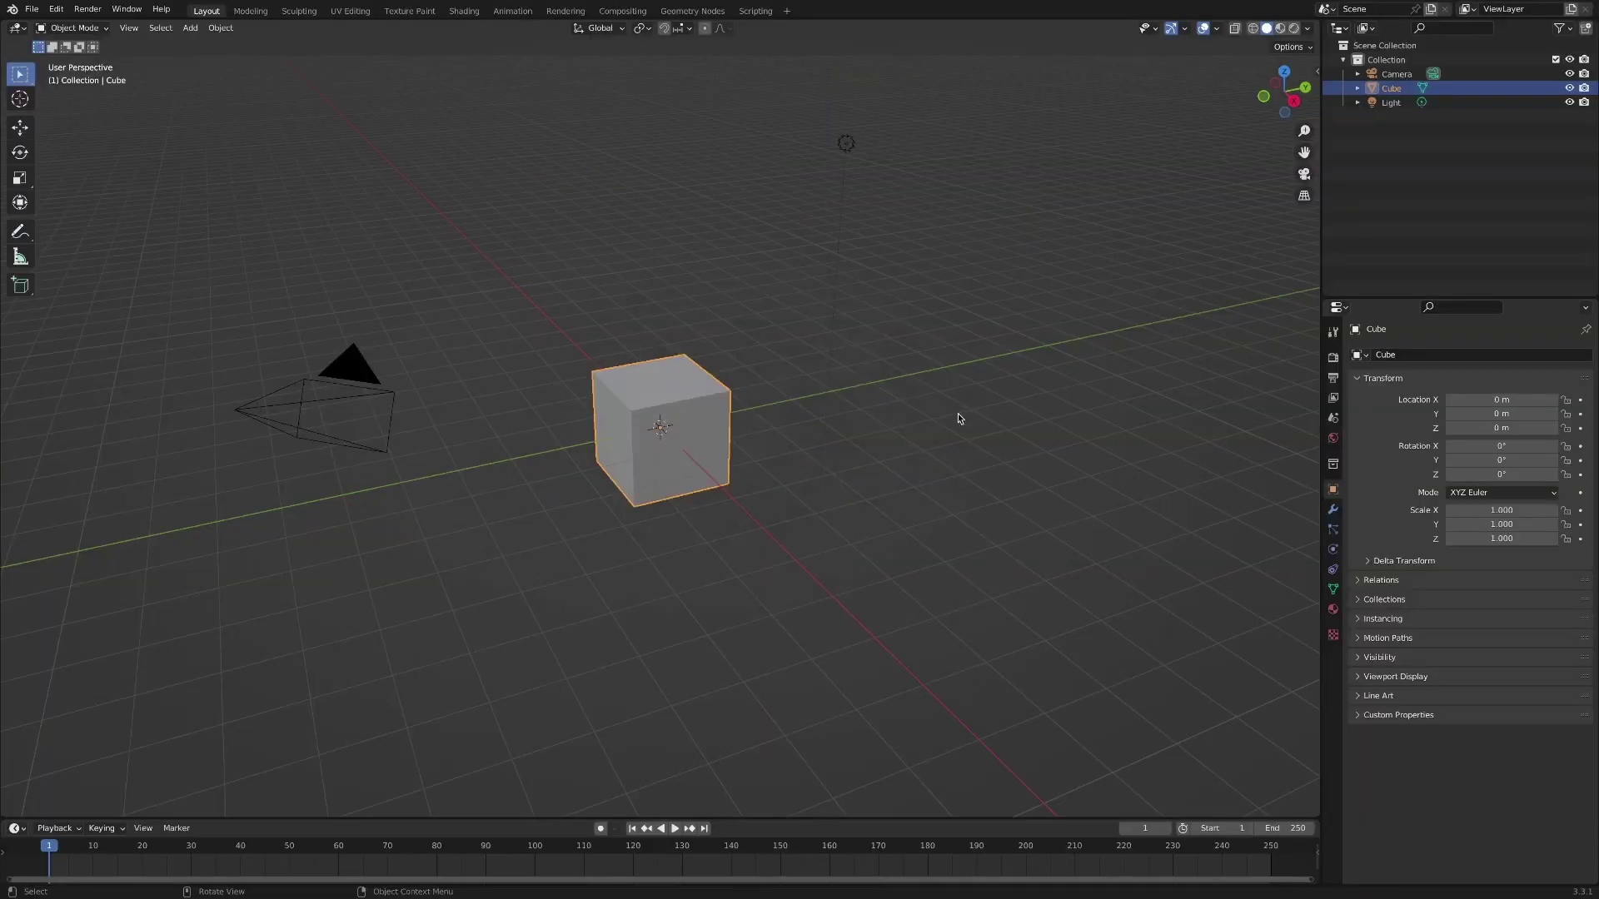
Switch to Front Orthographic view, then adjust the zoom and pan slightly right
{"action": "key", "text": "KP_1"}
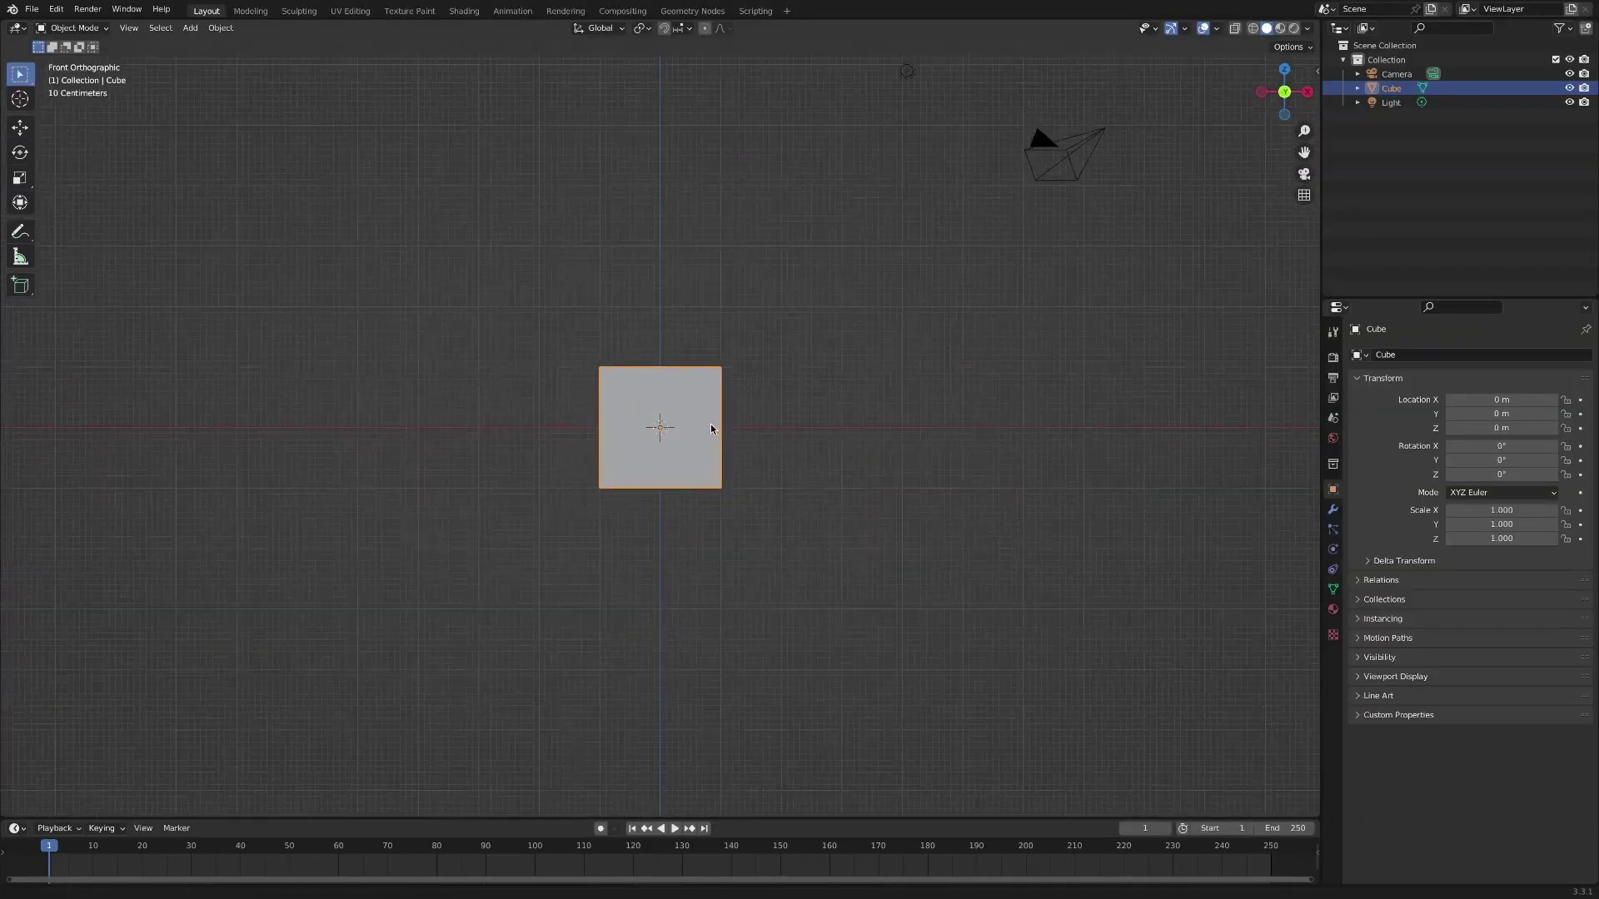
{"action": "scroll", "coordinate": [710, 424], "scroll_direction": "up", "scroll_amount": 2}
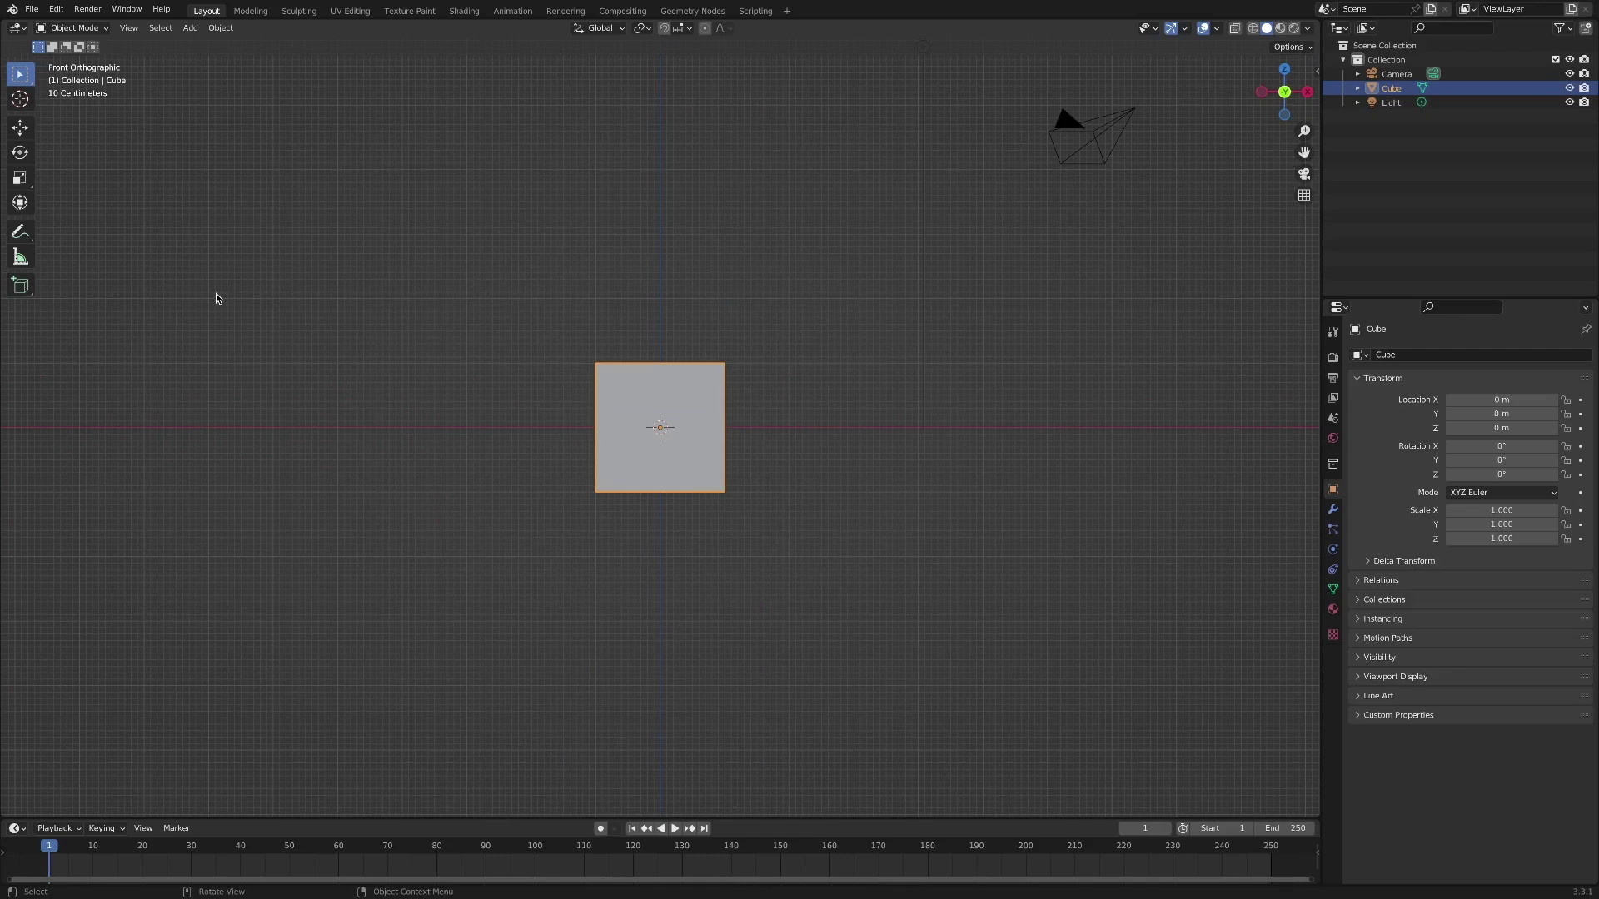
{"action": "scroll", "coordinate": [197, 334], "scroll_direction": "down", "scroll_amount": 1}
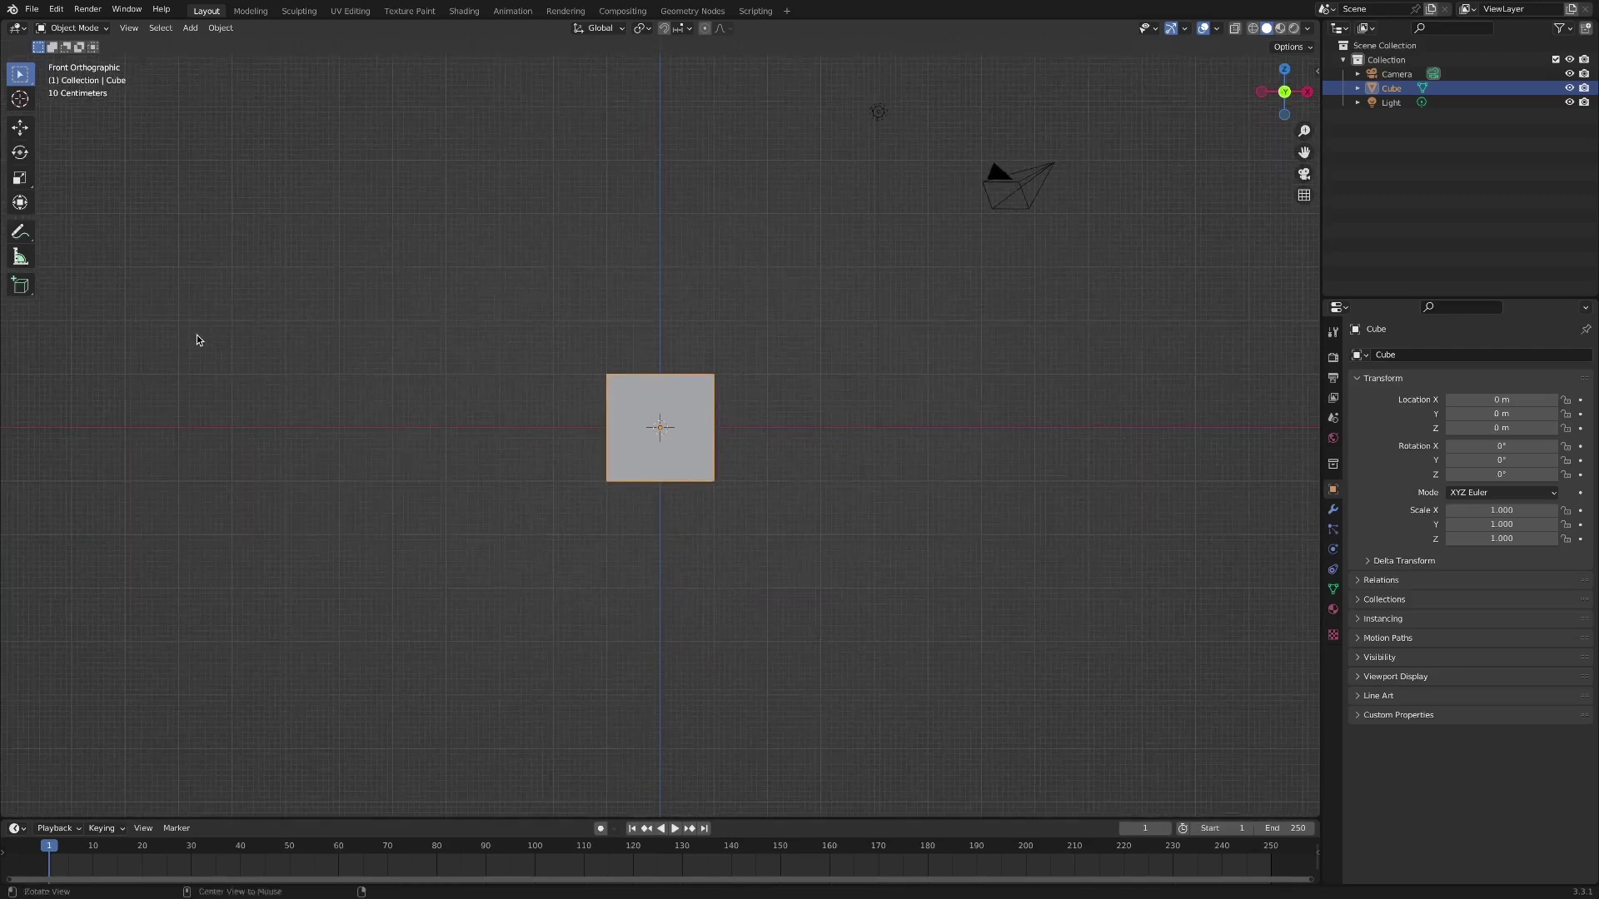
{"action": "middle_click_drag", "start_coordinate": [197, 335], "coordinate": [247, 341], "text": "shift"}
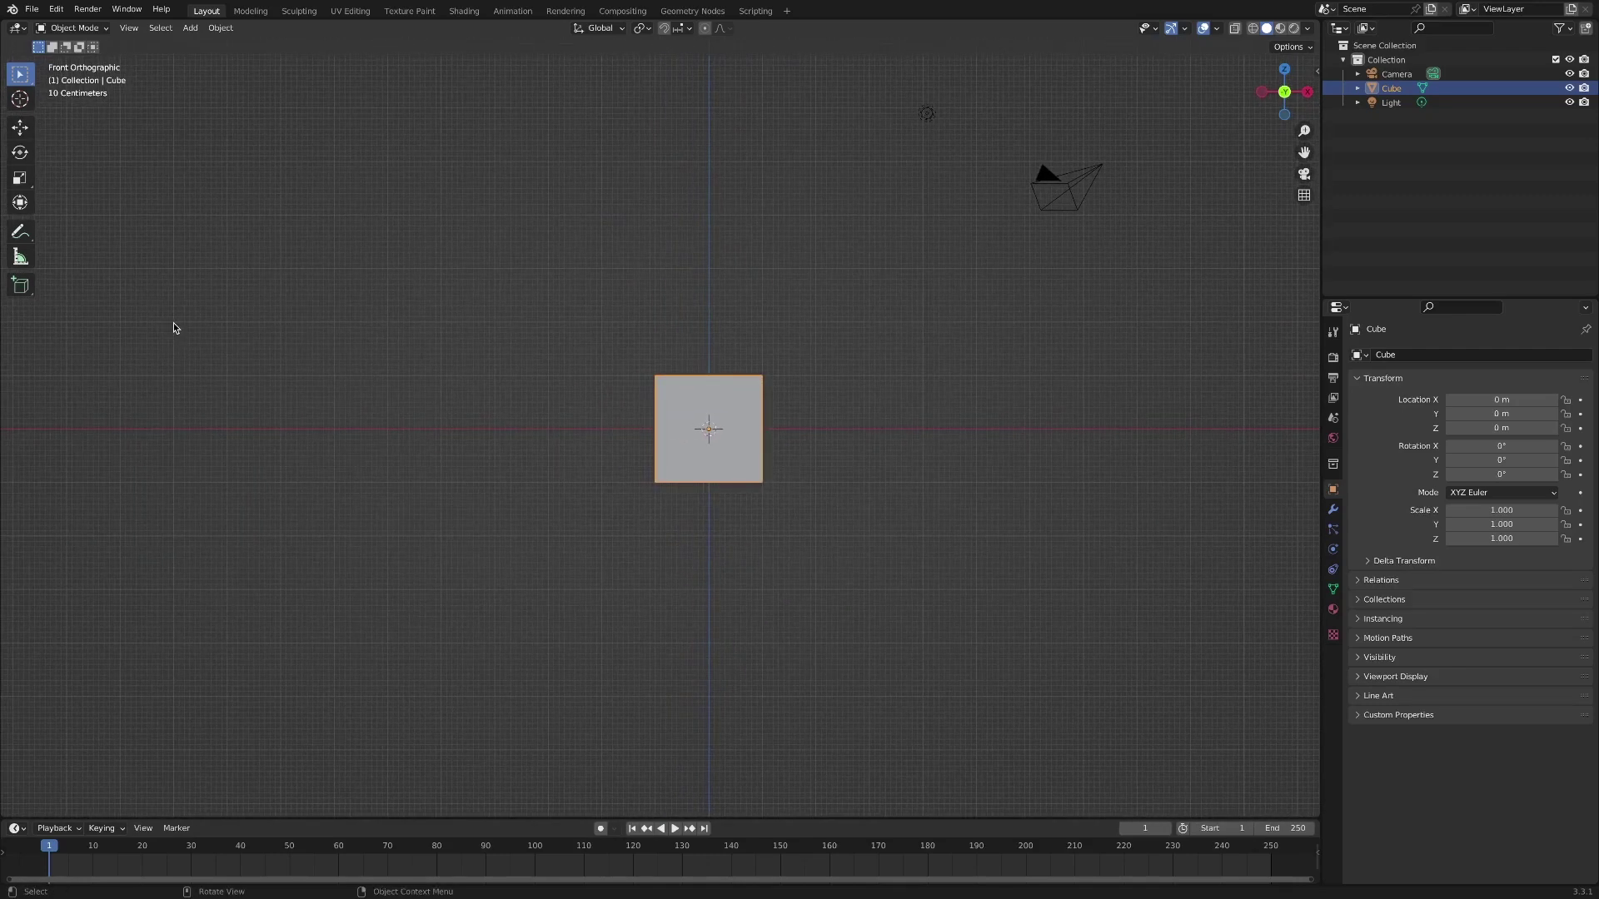
Place the 3D cursor near the upper left and add a blank grease pencil object
{"action": "right_click", "coordinate": [176, 272], "text": "shift"}
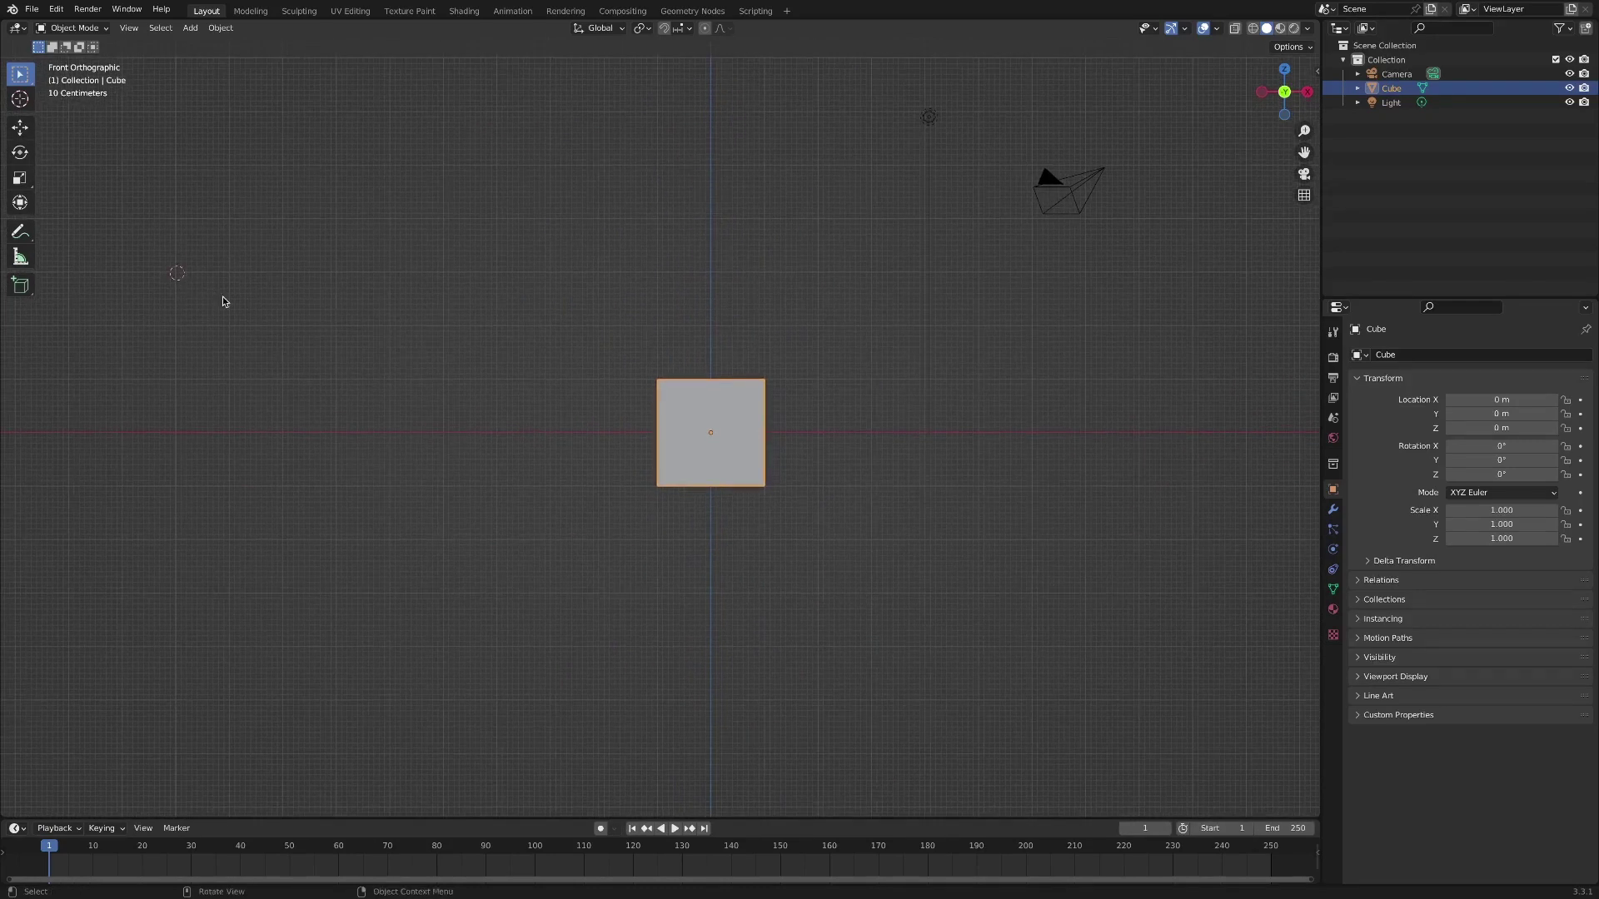
{"action": "key", "text": "shift+a"}
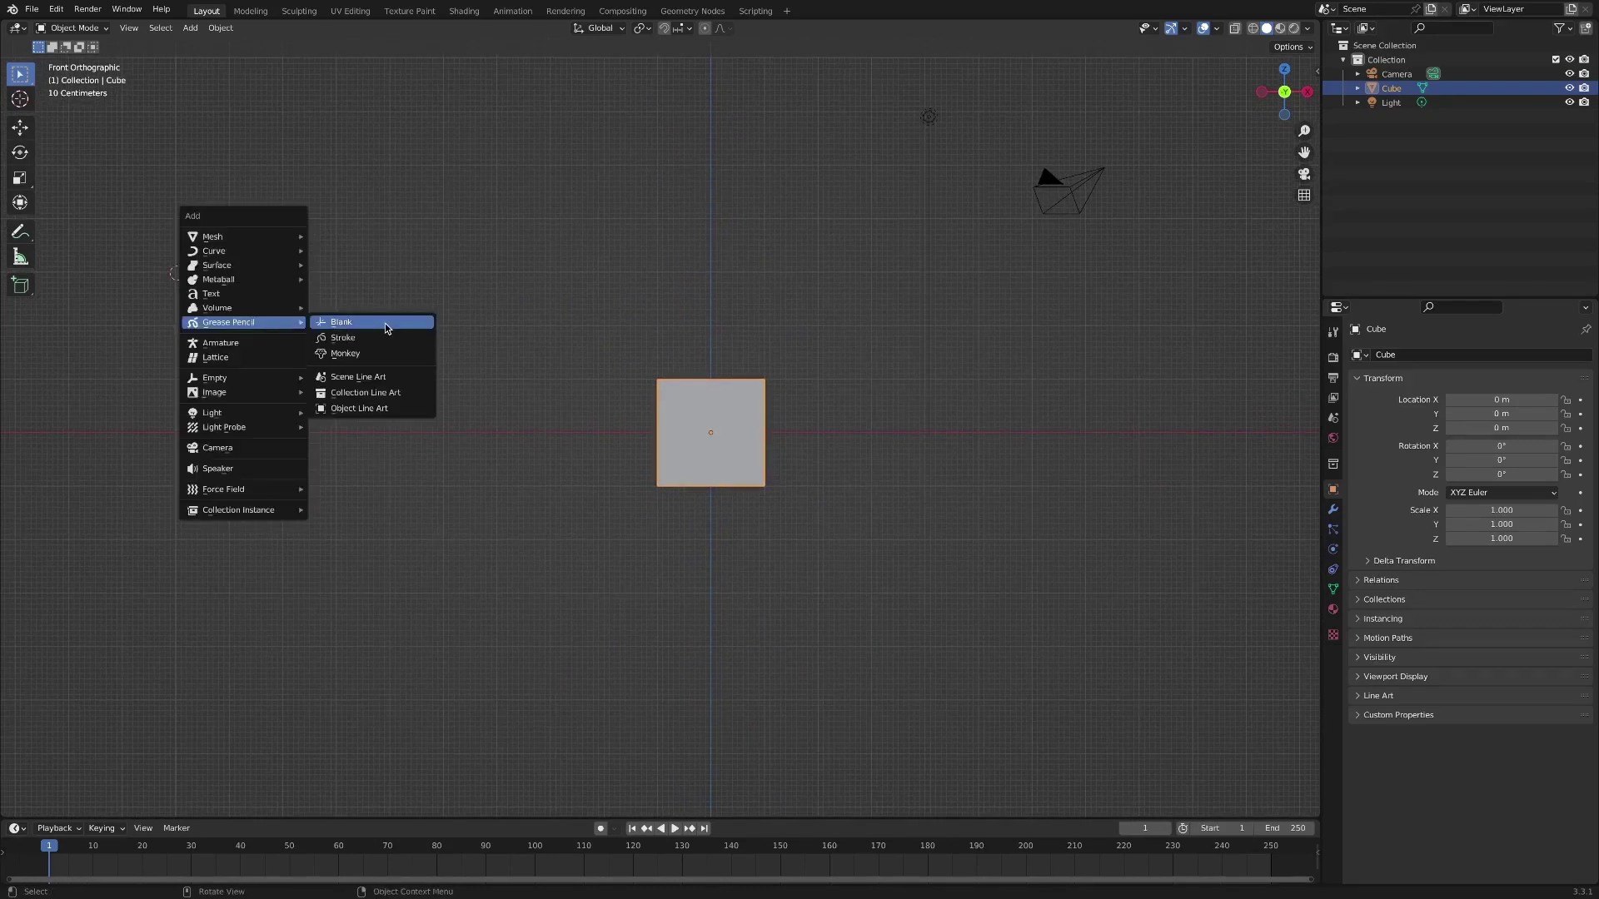
{"action": "left_click", "coordinate": [385, 323]}
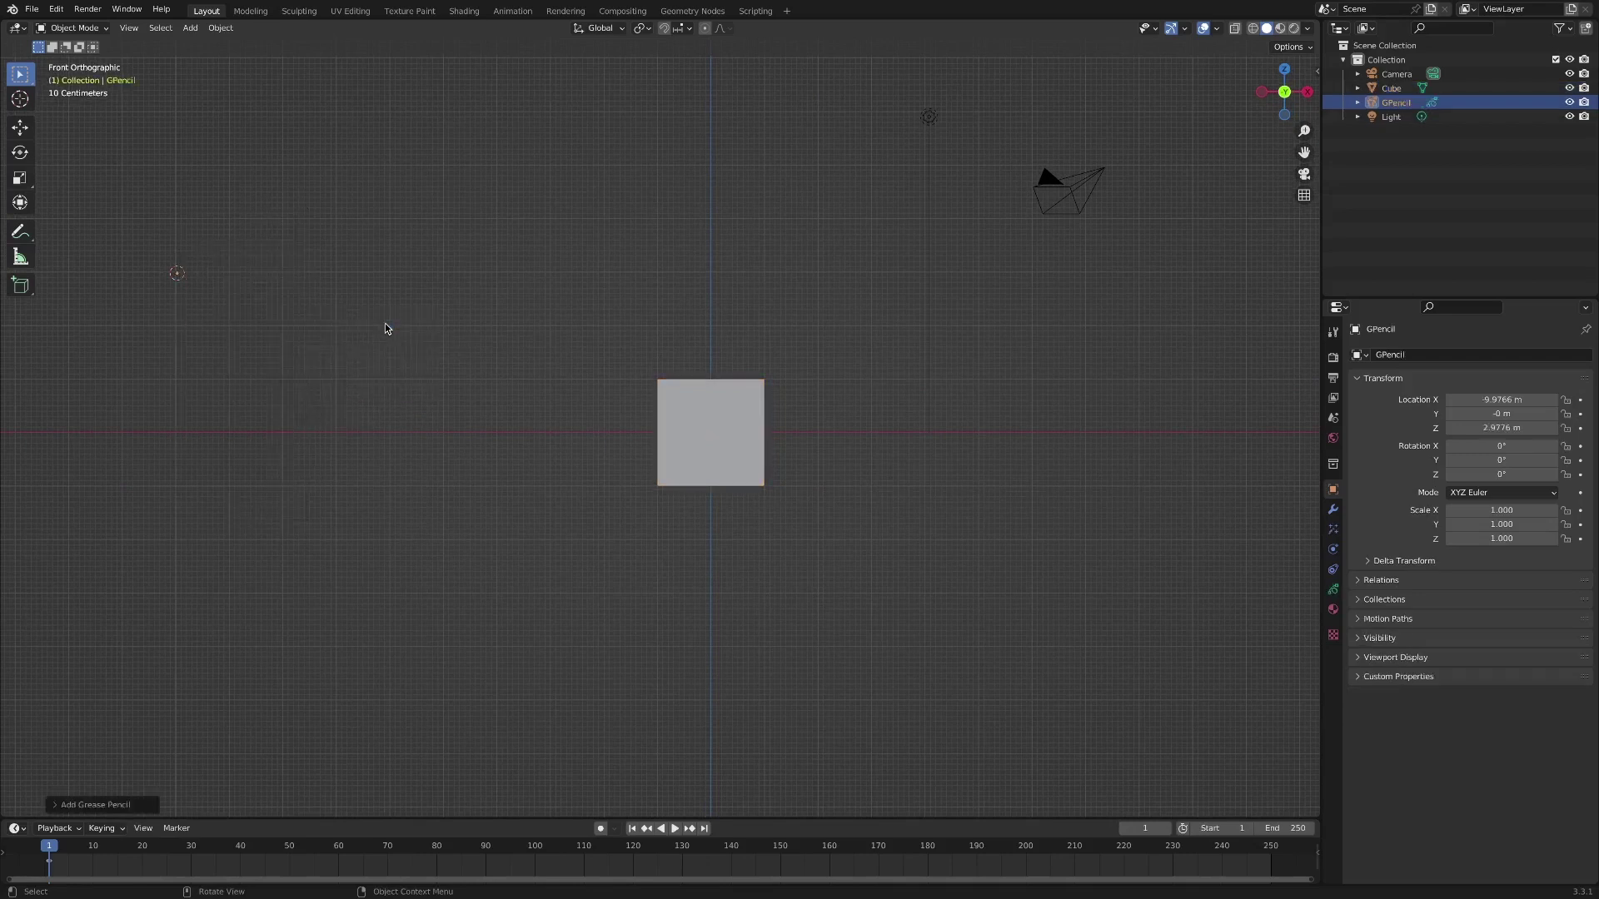
Set the scene end frame to 30, fit all frames in the timeline, and add a second blank grease pencil
{"action": "left_click_drag", "start_coordinate": [388, 819], "coordinate": [458, 594]}
{"action": "left_click", "coordinate": [1302, 602]}
{"action": "type", "text": "30"}
{"action": "key", "text": "Return"}
{"action": "left_click", "coordinate": [143, 603]}
{"action": "left_click", "coordinate": [233, 689]}
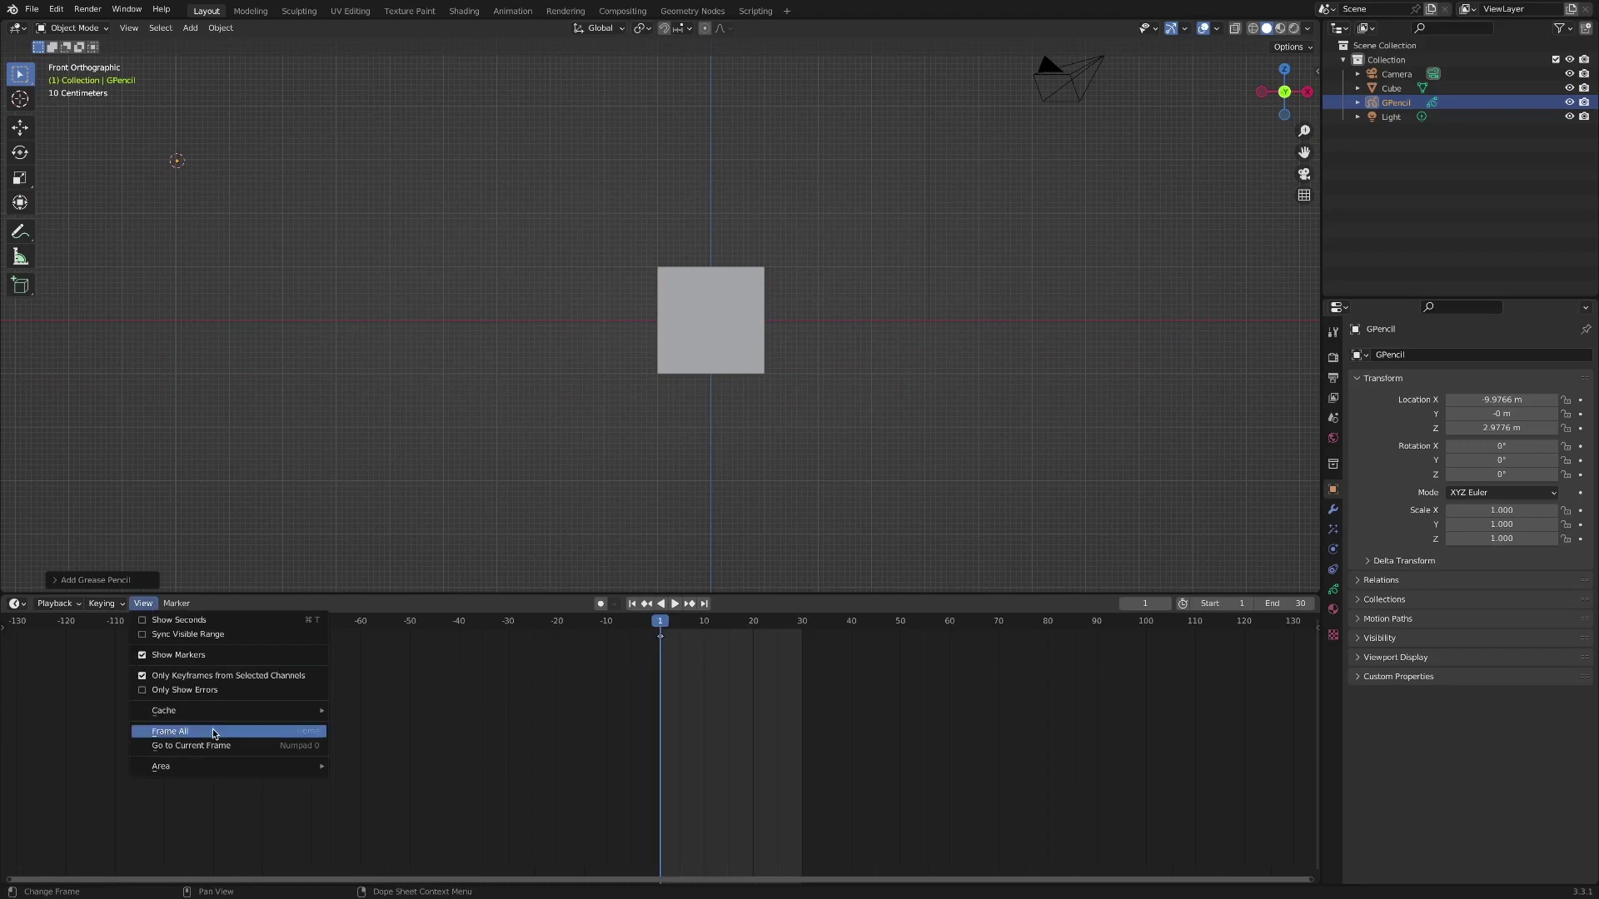
{"action": "left_click", "coordinate": [214, 732]}
{"action": "key", "text": "shift+r"}
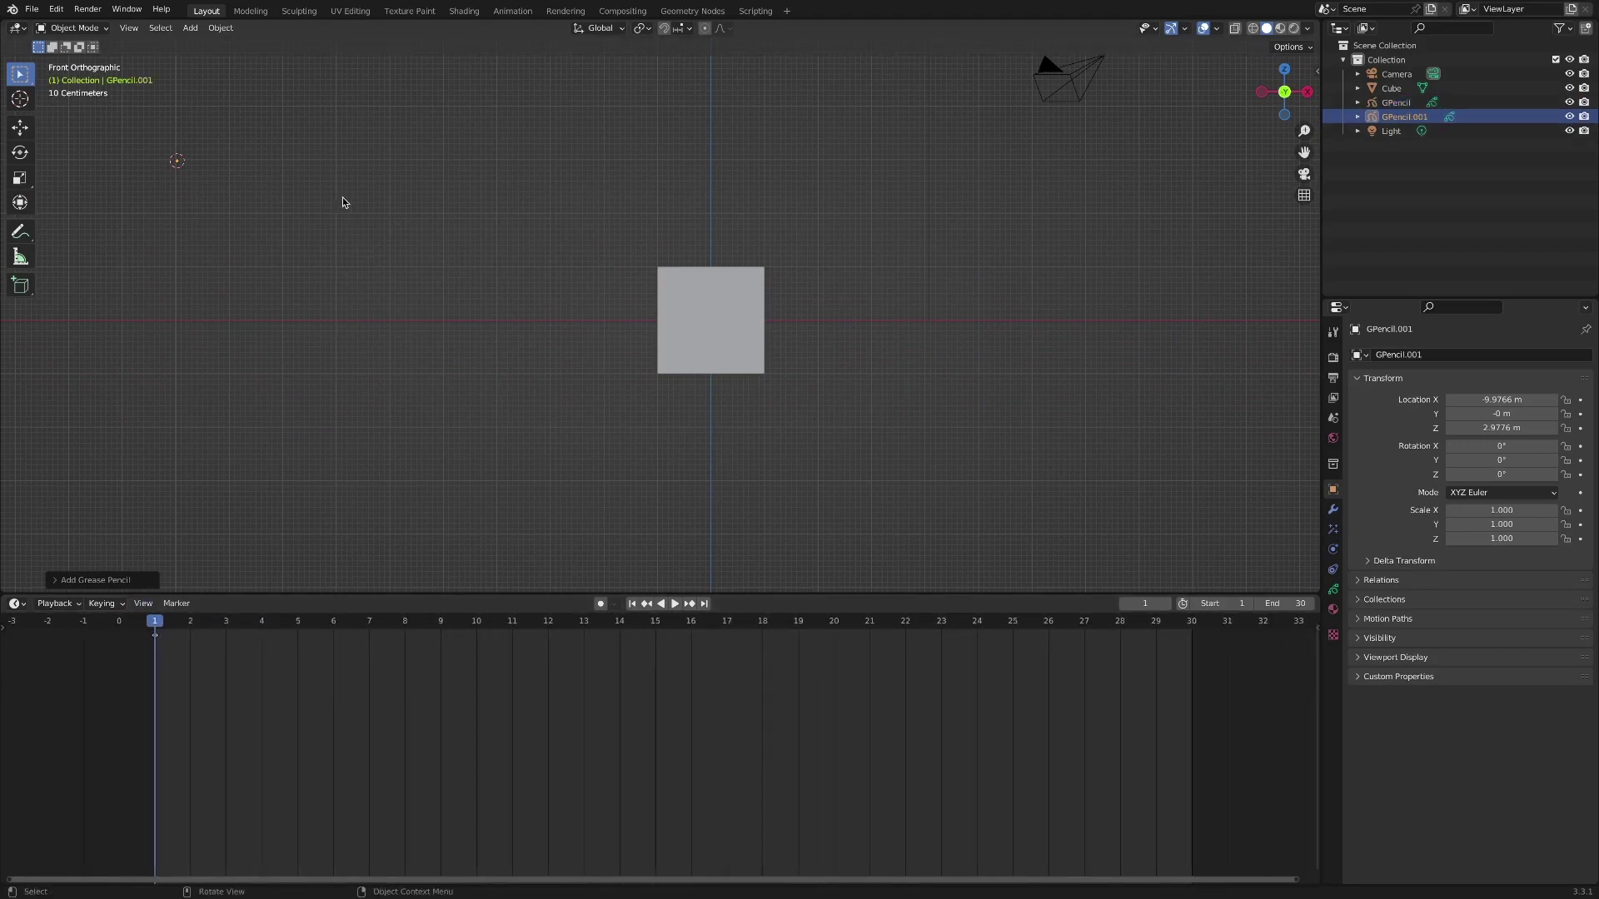
{"action": "left_click", "coordinate": [75, 27]}
Enter Draw Mode, turn on auto-keying, and draw the circle on frame 2
{"action": "left_click", "coordinate": [75, 96]}
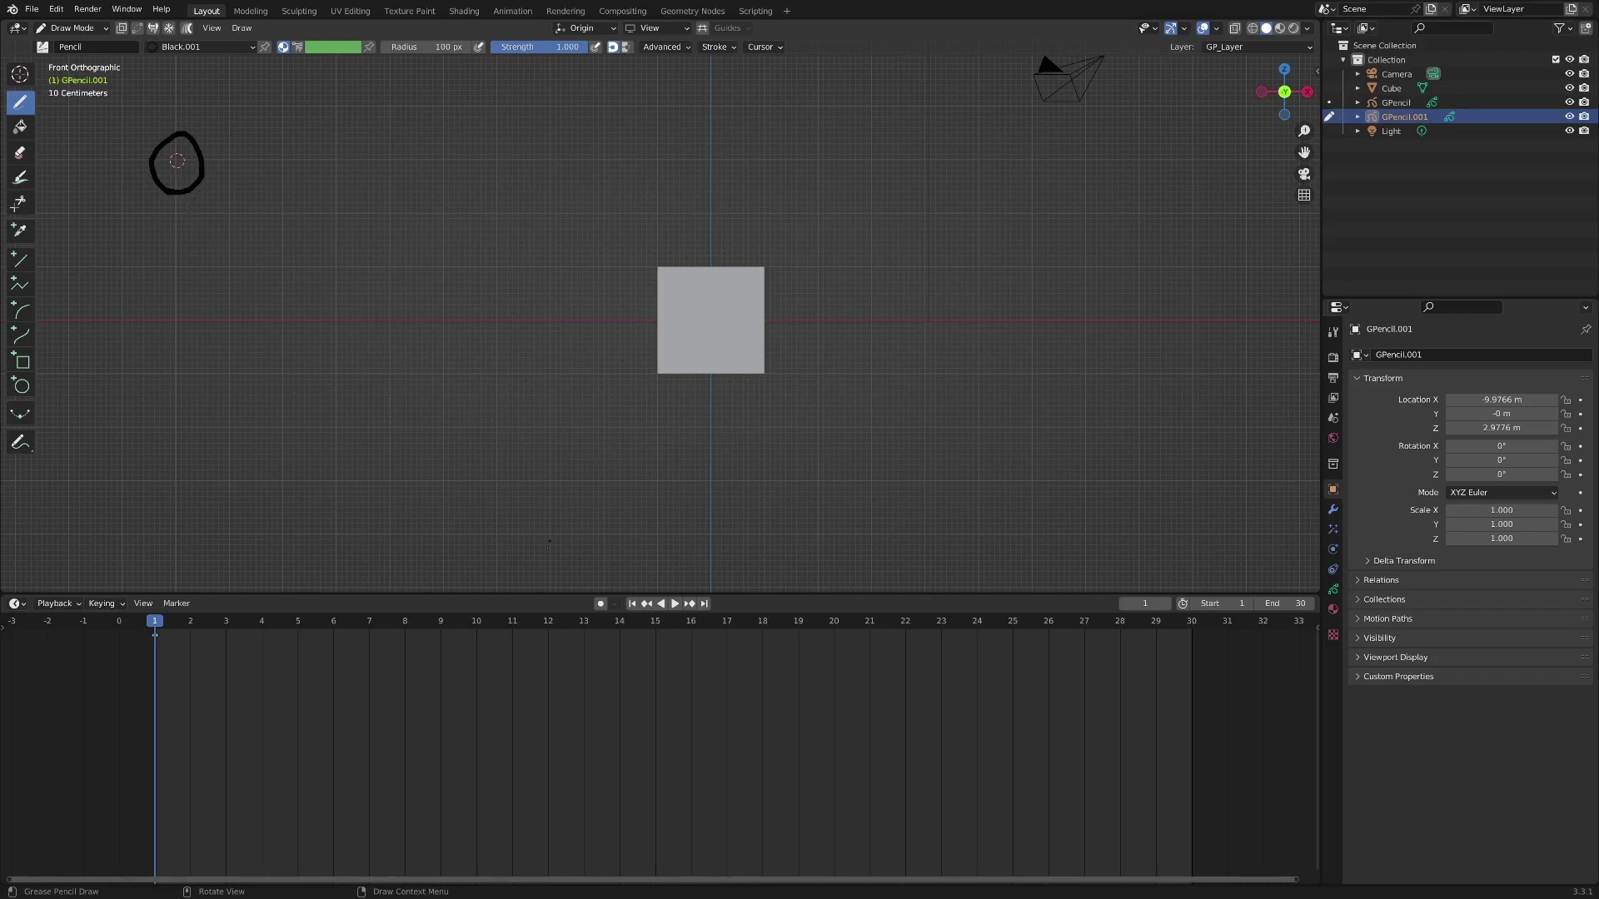
{"action": "left_click", "coordinate": [600, 604]}
{"action": "key", "text": "Right"}
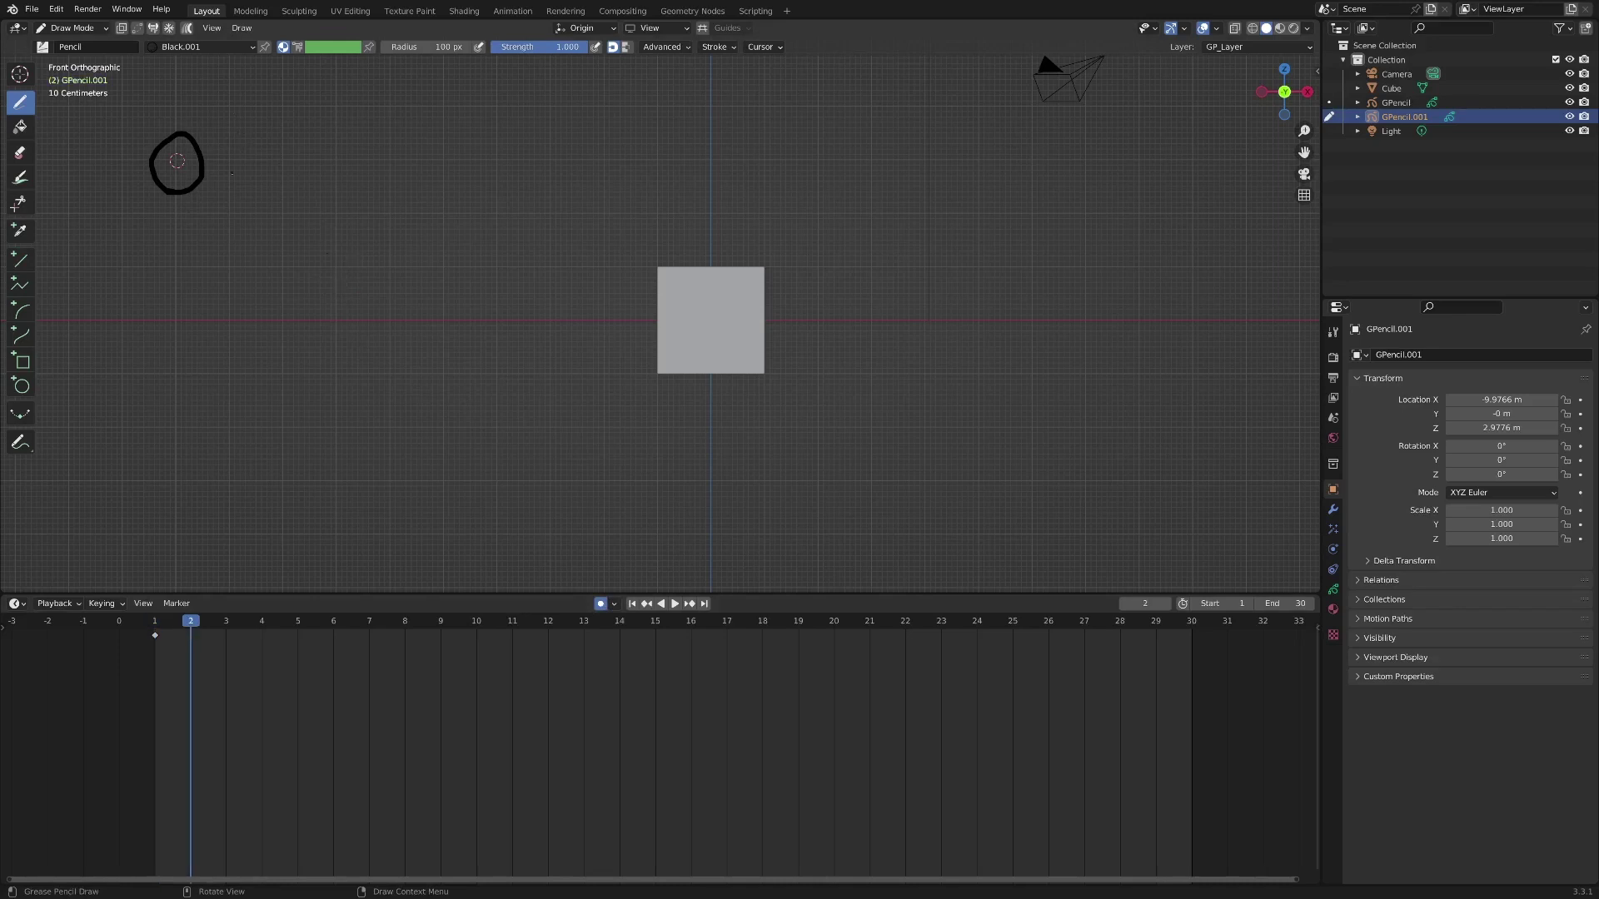
{"action": "mouse_move", "coordinate": [231, 187]}
{"action": "left_mouse_down"}
{"action": "mouse_move", "coordinate": [208, 186]}
{"action": "mouse_move", "coordinate": [205, 165]}
{"action": "mouse_move", "coordinate": [232, 133]}
{"action": "mouse_move", "coordinate": [252, 158]}
{"action": "mouse_move", "coordinate": [228, 190]}
{"action": "left_mouse_up"}
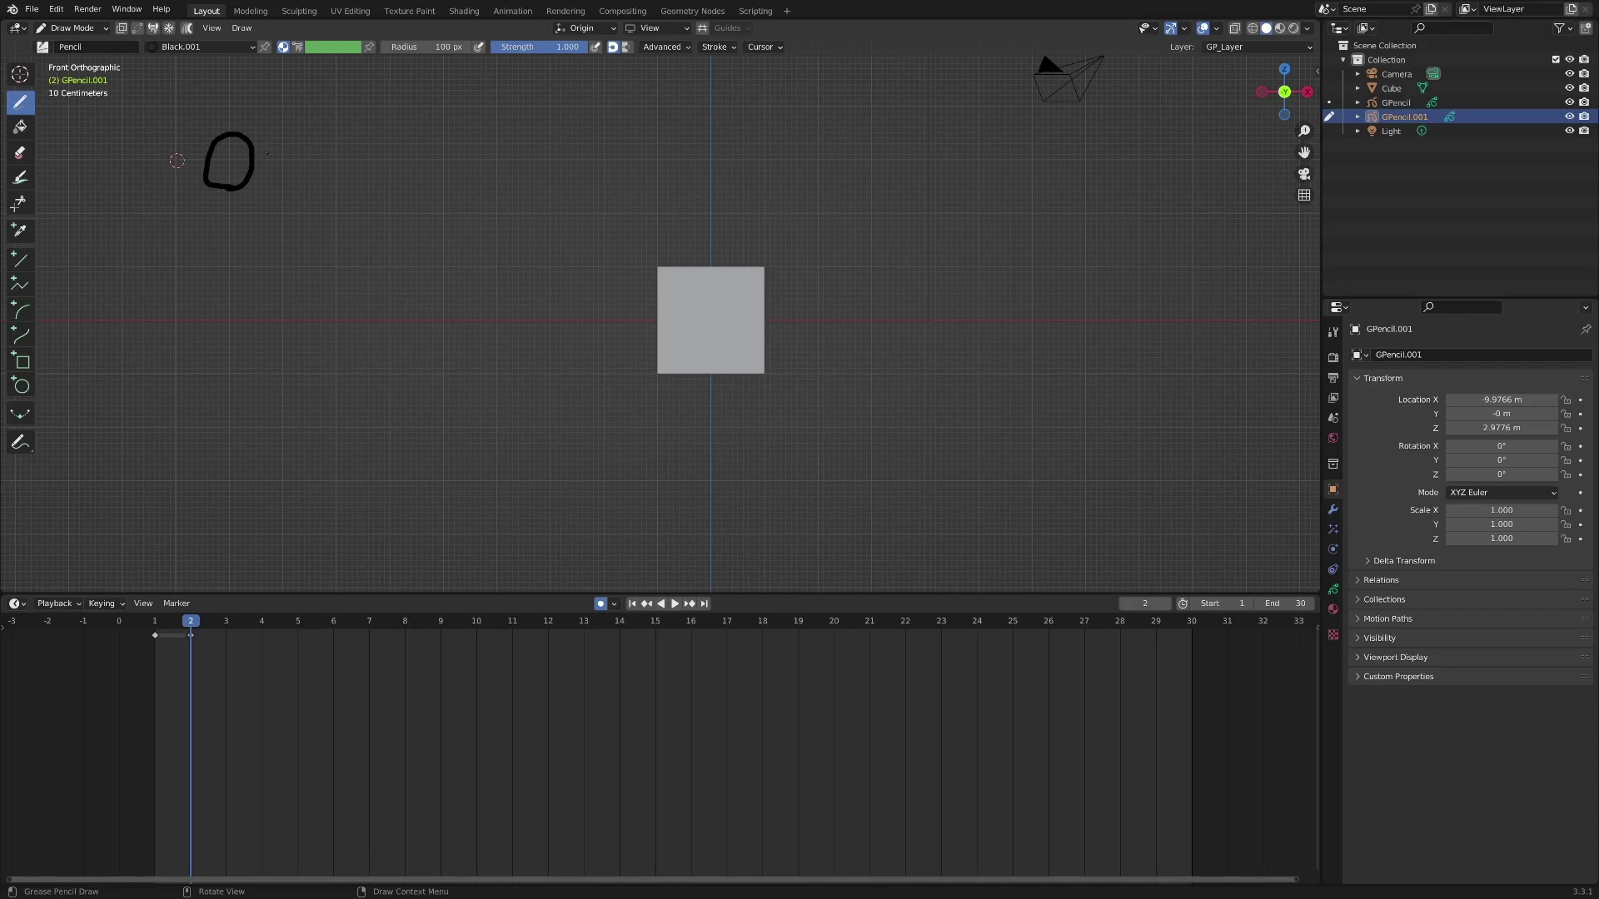
On frame 3, draw a trial circle beside the first and undo it
{"action": "key", "text": "Right"}
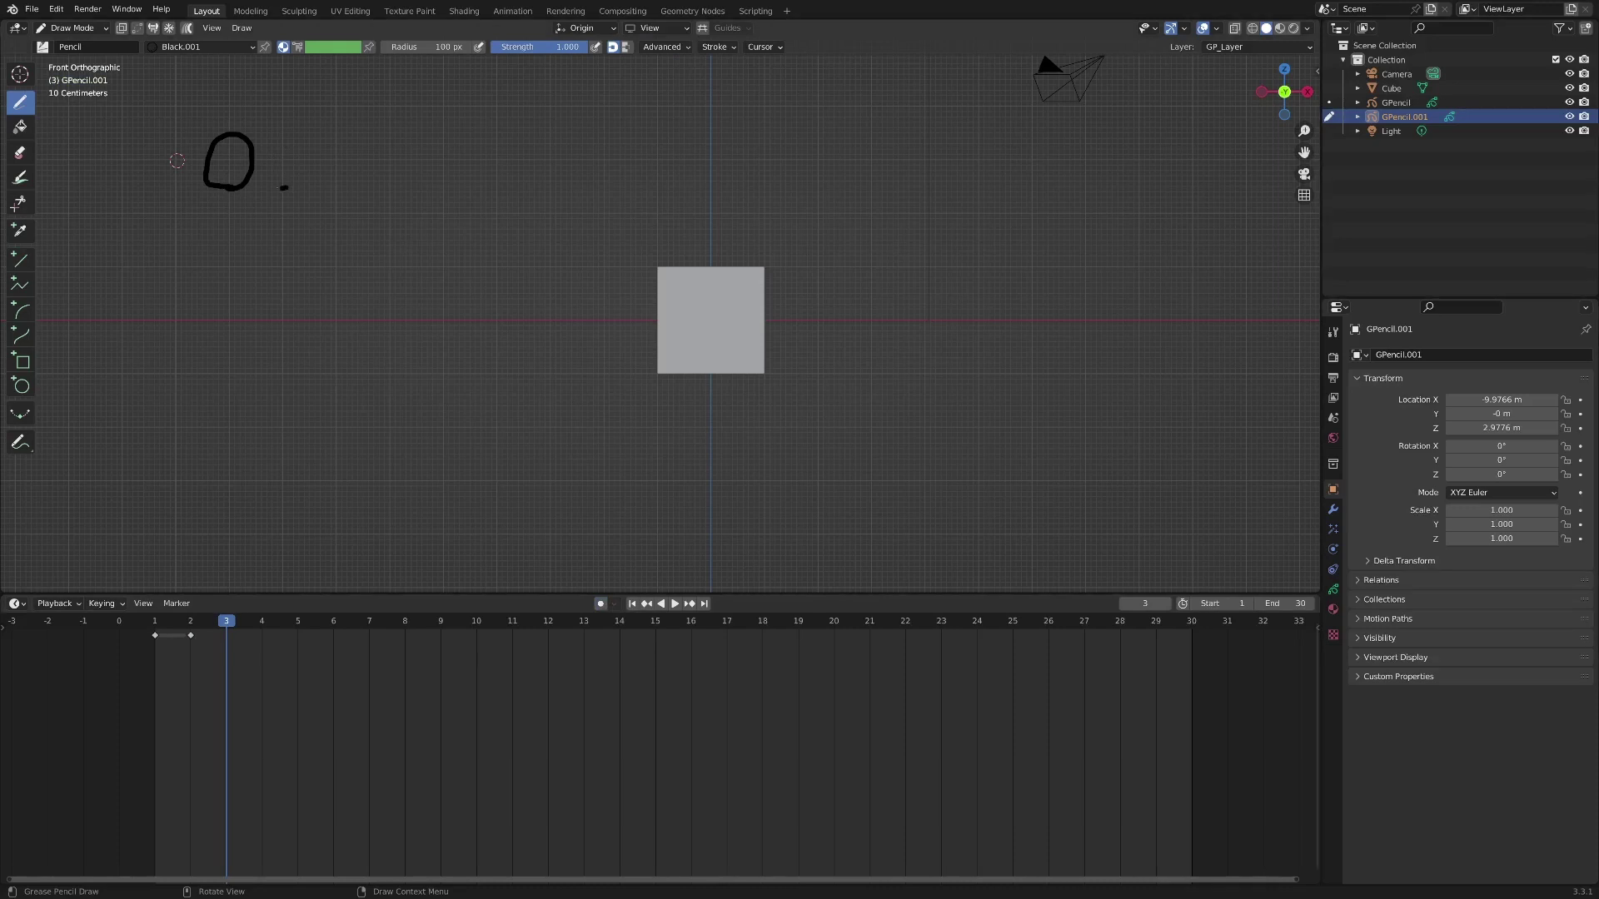
{"action": "mouse_move", "coordinate": [284, 188]}
{"action": "left_mouse_down"}
{"action": "mouse_move", "coordinate": [258, 169]}
{"action": "mouse_move", "coordinate": [277, 136]}
{"action": "mouse_move", "coordinate": [304, 159]}
{"action": "mouse_move", "coordinate": [284, 188]}
{"action": "left_mouse_up"}
{"action": "key", "text": "ctrl+z"}
Insert a blank keyframe on frame 3 and draw the circle slightly further right
{"action": "key", "text": "i"}
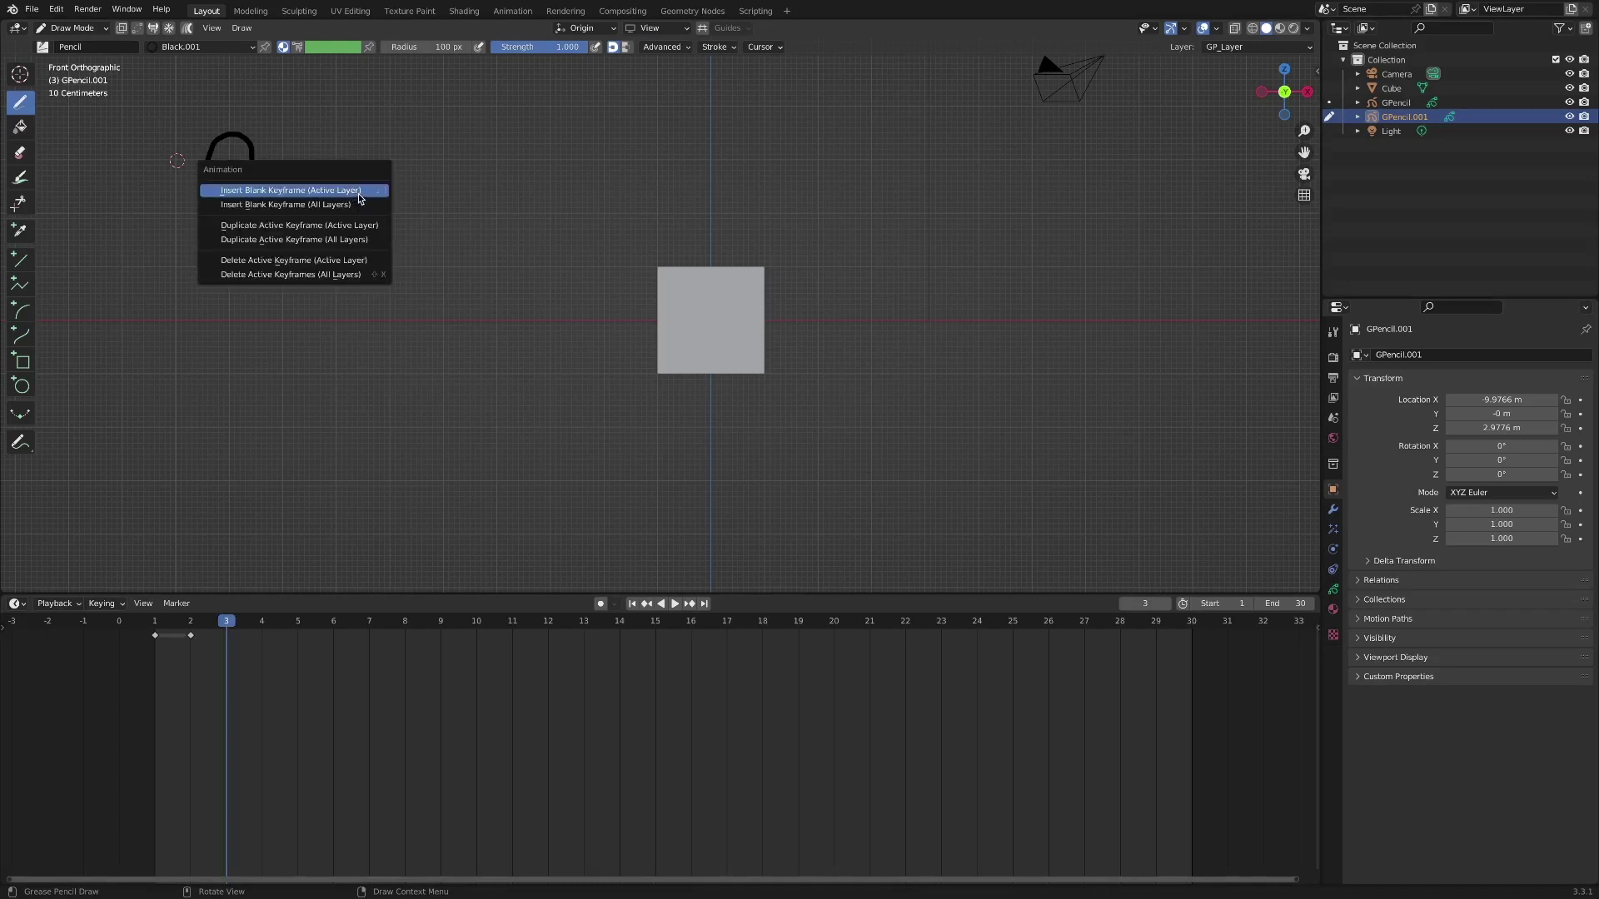
{"action": "left_click", "coordinate": [355, 196]}
{"action": "left_click_drag", "start_coordinate": [268, 146], "coordinate": [273, 191]}
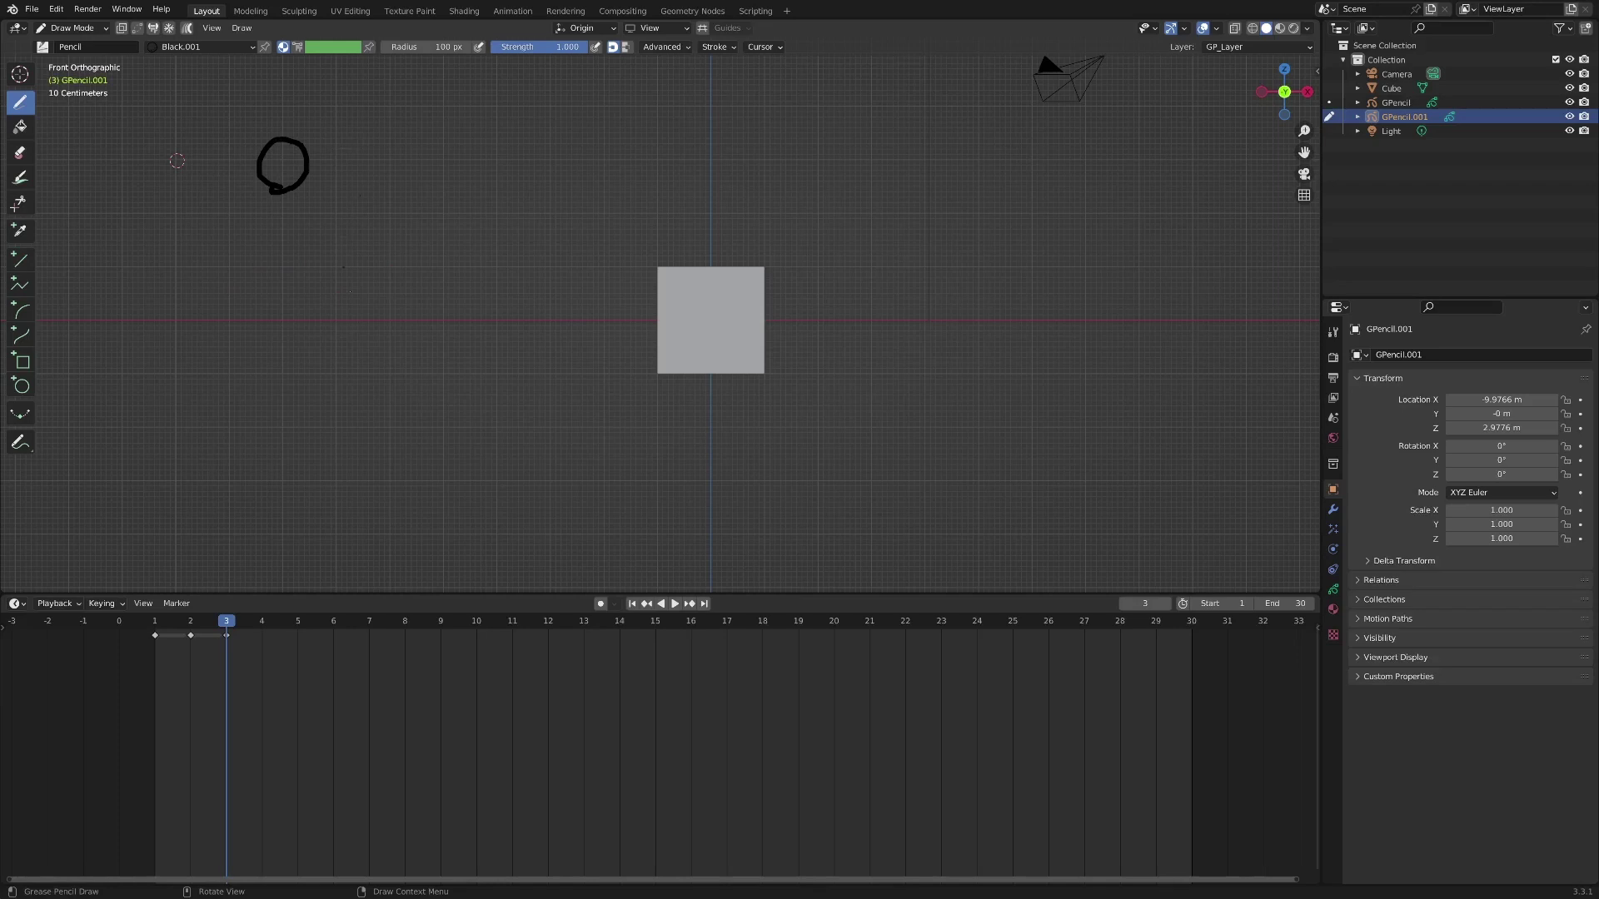
Enable auto-keying and draw the circle progressively further right on frames 4, 5 and 6
{"action": "left_click", "coordinate": [600, 603]}
{"action": "key", "text": "Right"}
{"action": "mouse_move", "coordinate": [360, 197]}
{"action": "left_mouse_down"}
{"action": "mouse_move", "coordinate": [311, 165]}
{"action": "mouse_move", "coordinate": [339, 133]}
{"action": "mouse_move", "coordinate": [358, 146]}
{"action": "mouse_move", "coordinate": [360, 183]}
{"action": "left_mouse_up"}
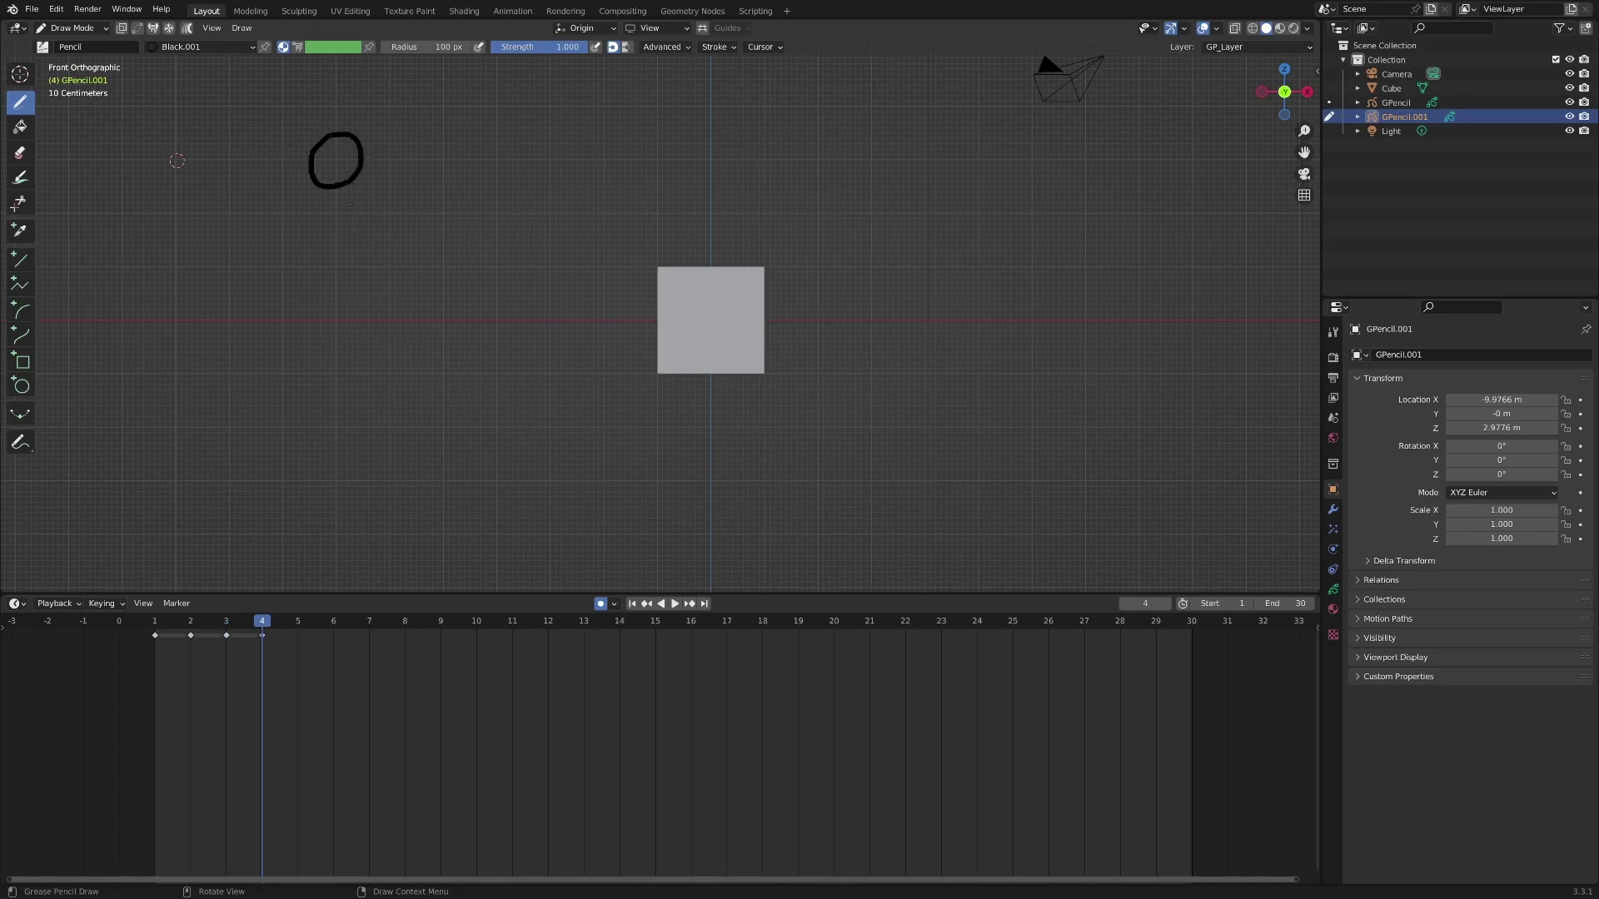
{"action": "key", "text": "Right"}
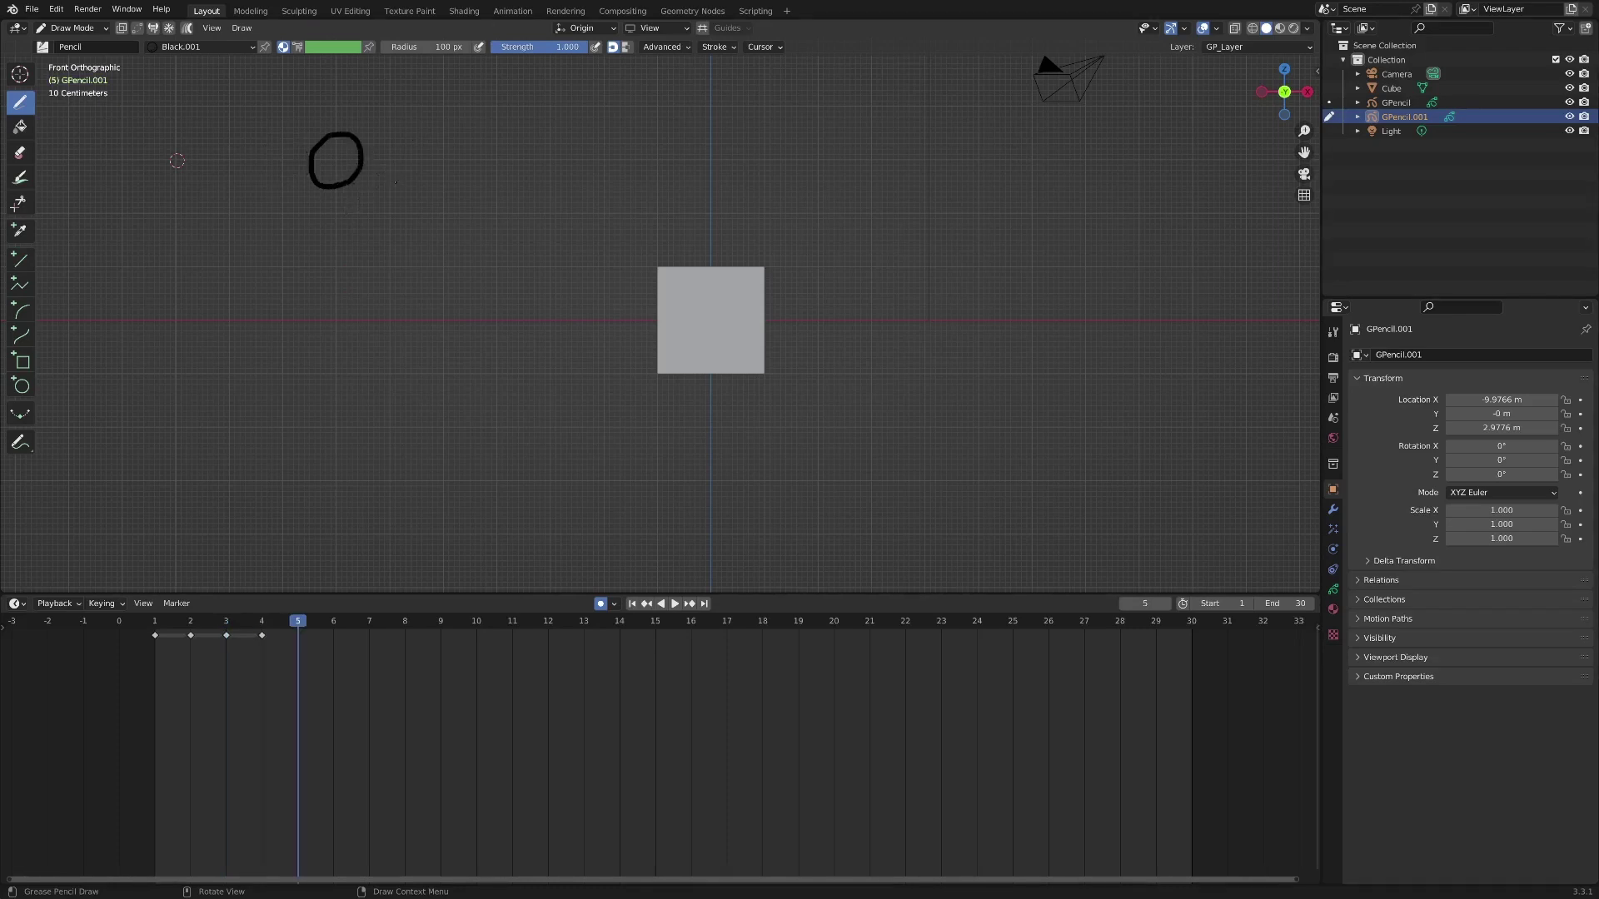
{"action": "mouse_move", "coordinate": [396, 182]}
{"action": "left_mouse_down"}
{"action": "mouse_move", "coordinate": [372, 143]}
{"action": "mouse_move", "coordinate": [393, 135]}
{"action": "mouse_move", "coordinate": [413, 157]}
{"action": "mouse_move", "coordinate": [391, 183]}
{"action": "left_mouse_up"}
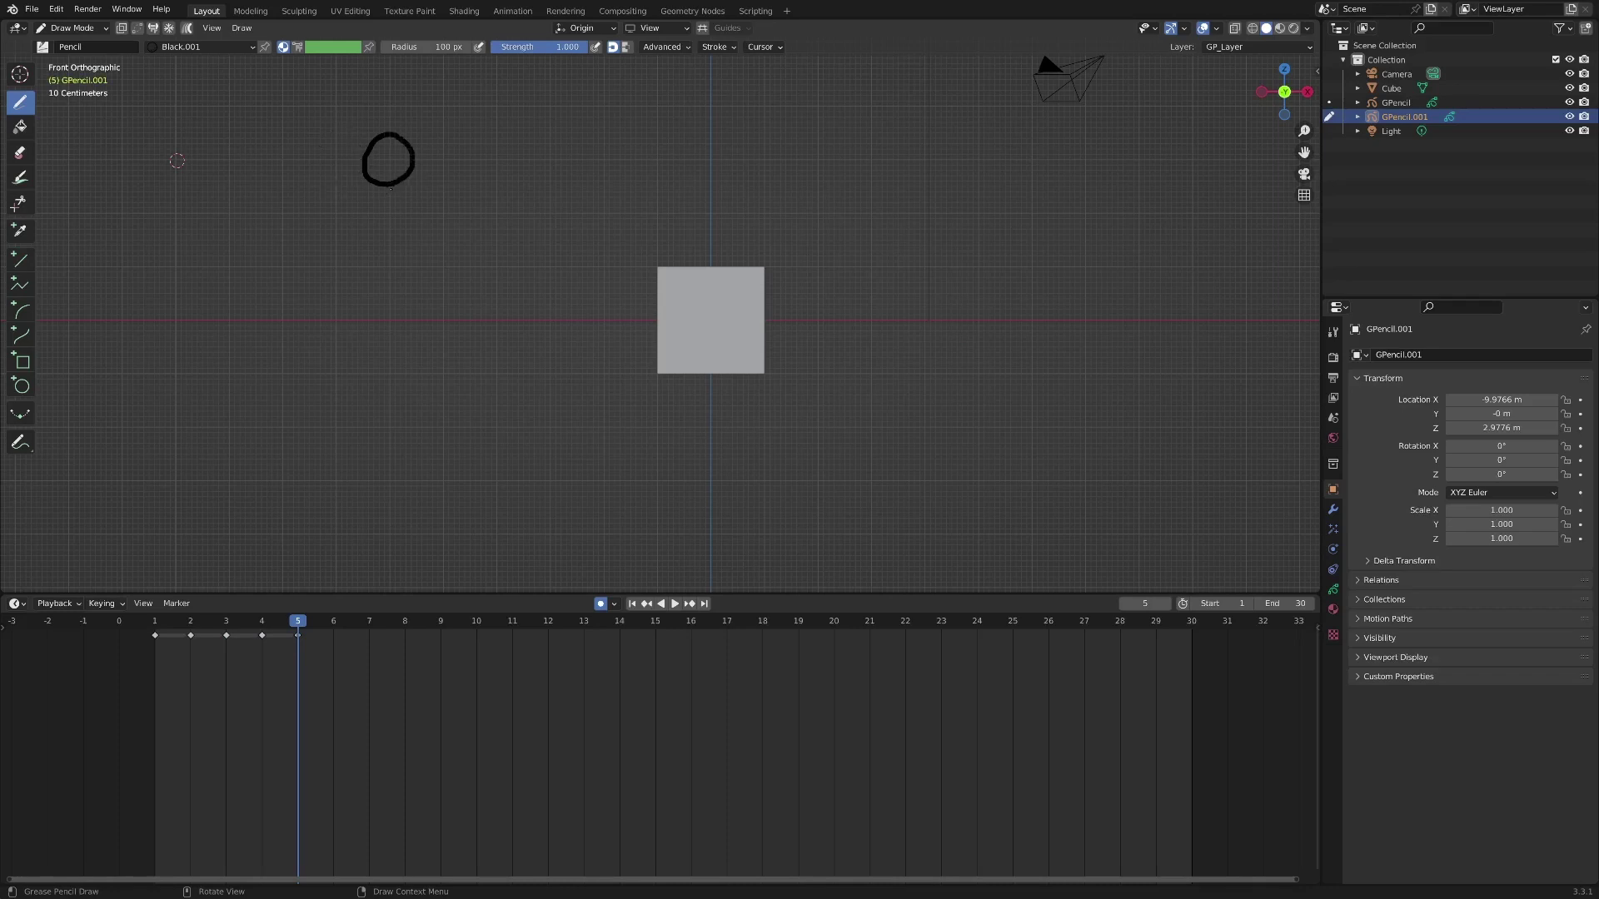
{"action": "key", "text": "Right"}
{"action": "mouse_move", "coordinate": [444, 181]}
{"action": "left_mouse_down"}
{"action": "mouse_move", "coordinate": [416, 170]}
{"action": "mouse_move", "coordinate": [443, 131]}
{"action": "mouse_move", "coordinate": [459, 176]}
{"action": "mouse_move", "coordinate": [445, 183]}
{"action": "left_mouse_up"}
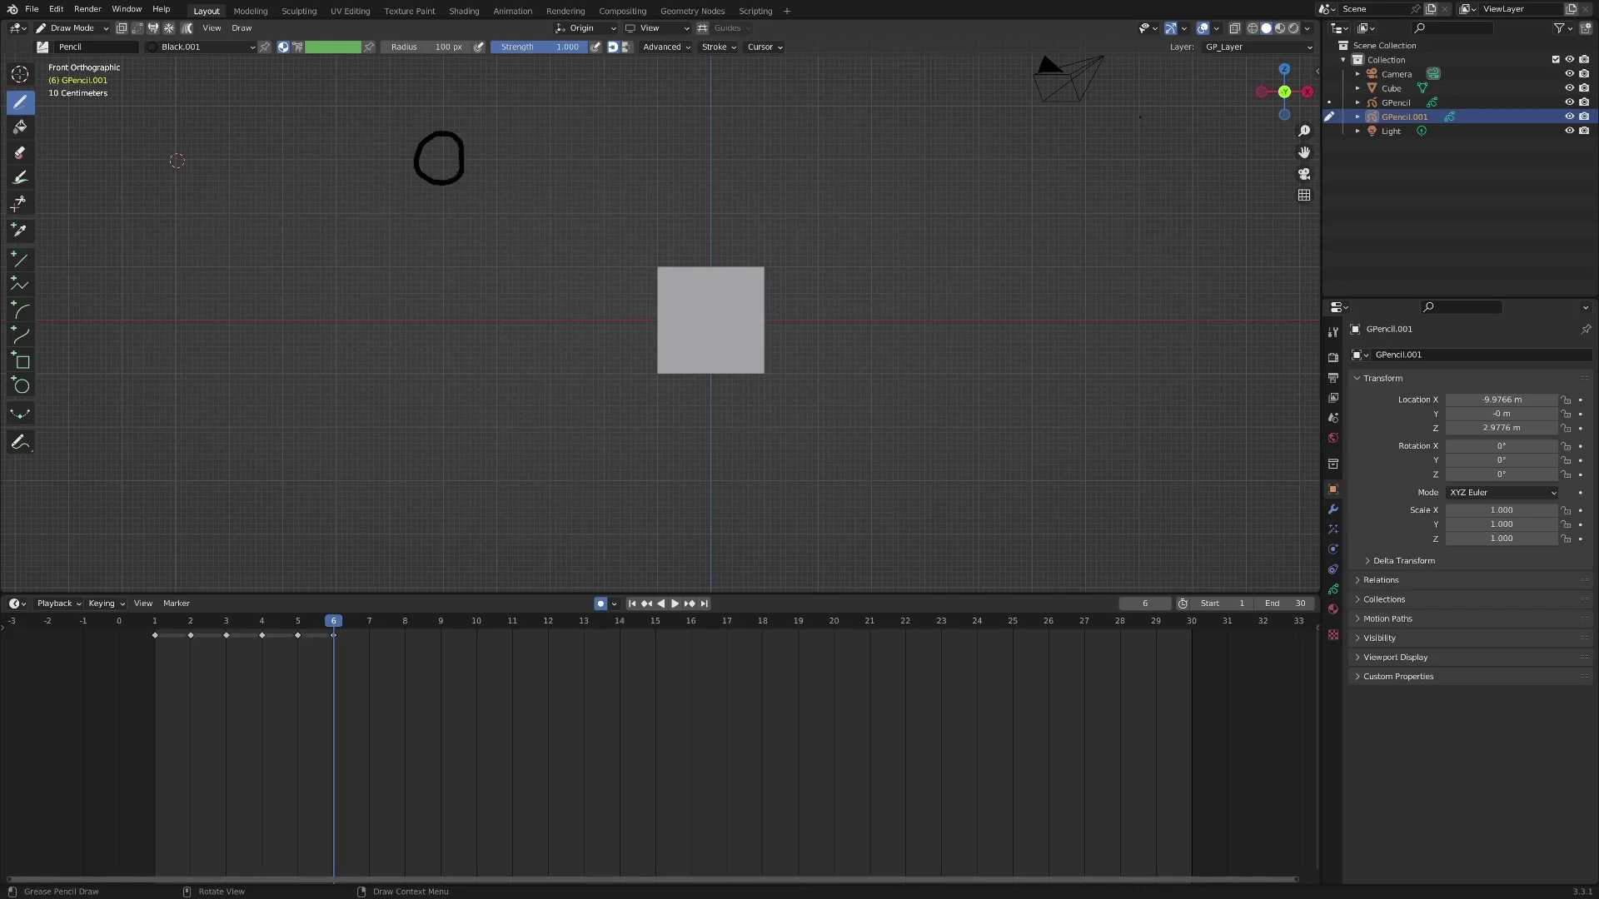
Turn on Onion Skin in the viewport overlays and step back to frame 1 to check drawings
{"action": "left_click", "coordinate": [1216, 28]}
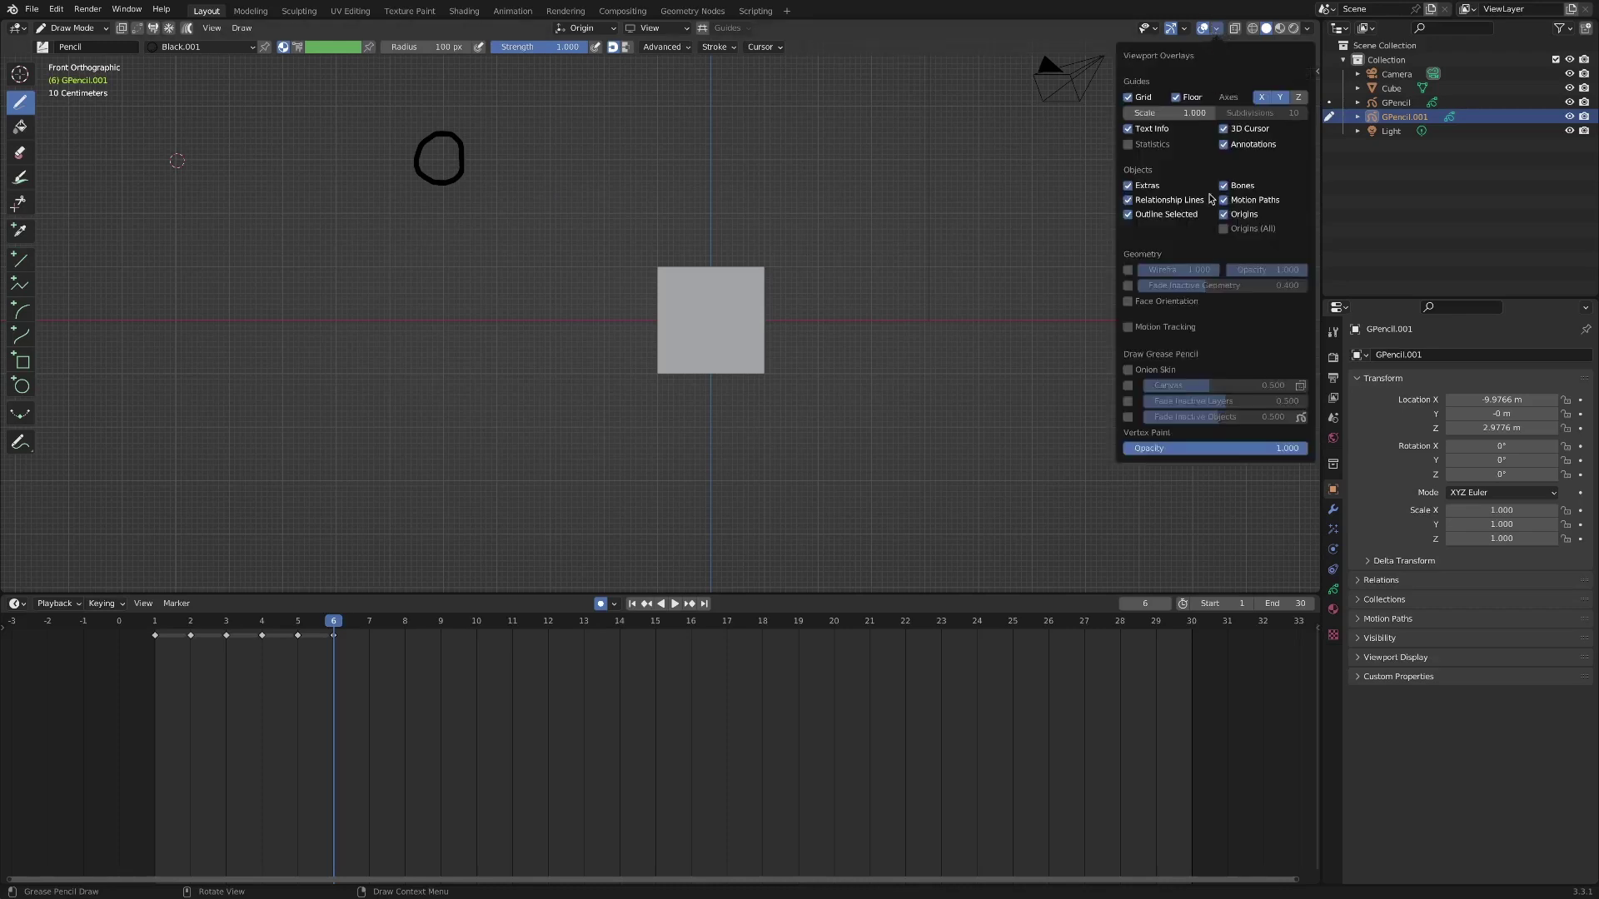
{"action": "left_click", "coordinate": [1128, 370]}
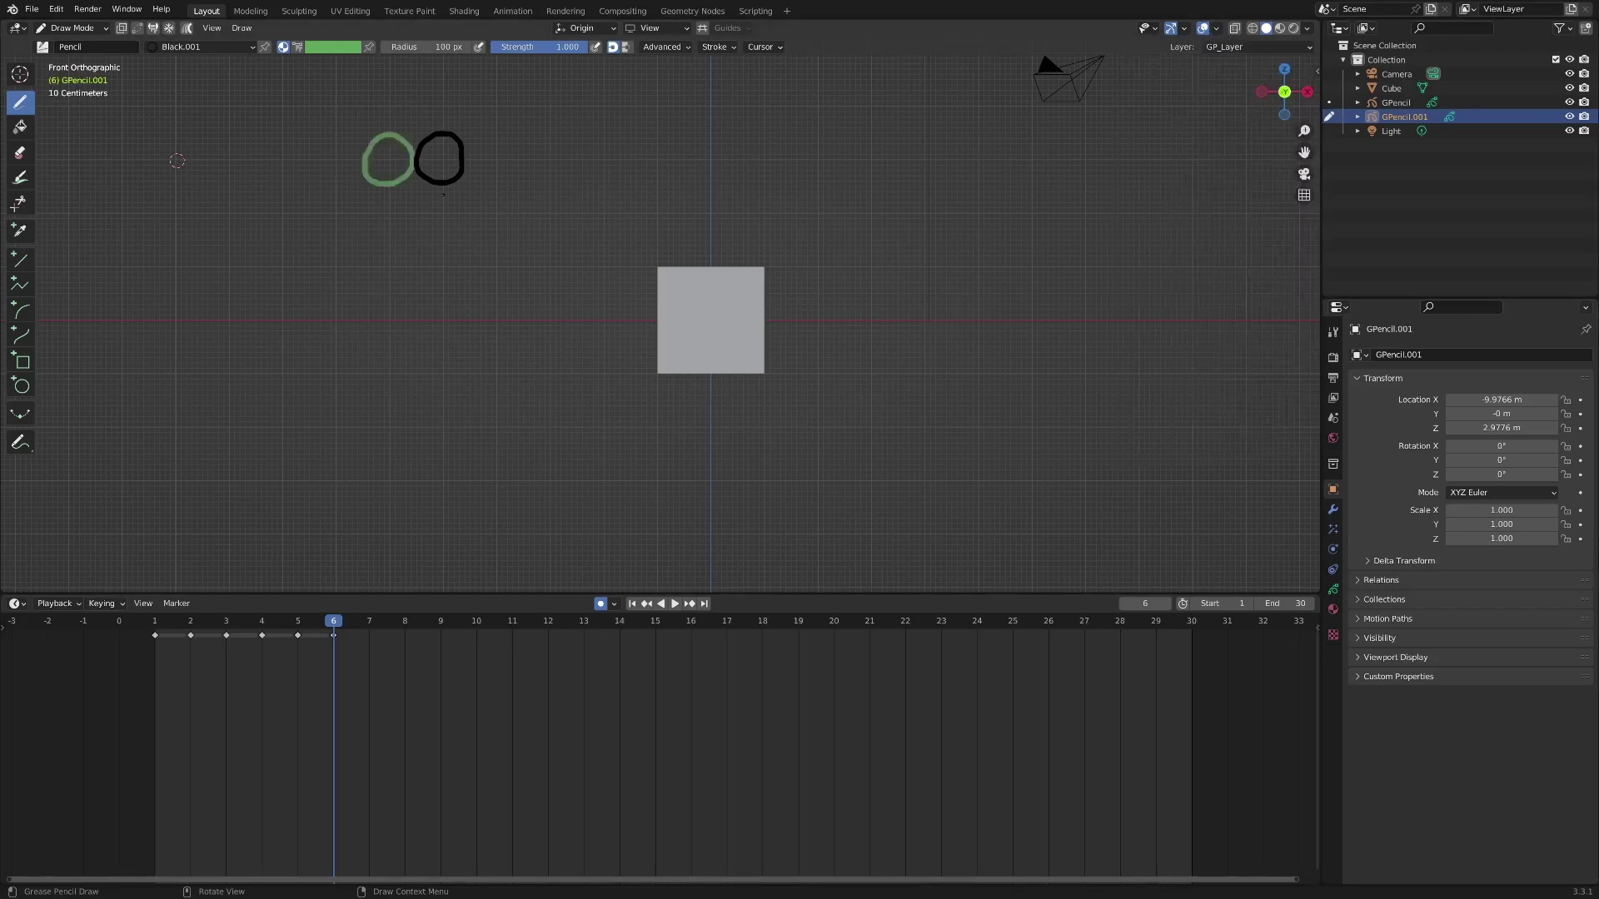
{"action": "key", "text": "Left"}
{"action": "key", "text": "Left"}
{"action": "key", "text": "Left"}
{"action": "key", "text": "Left"}
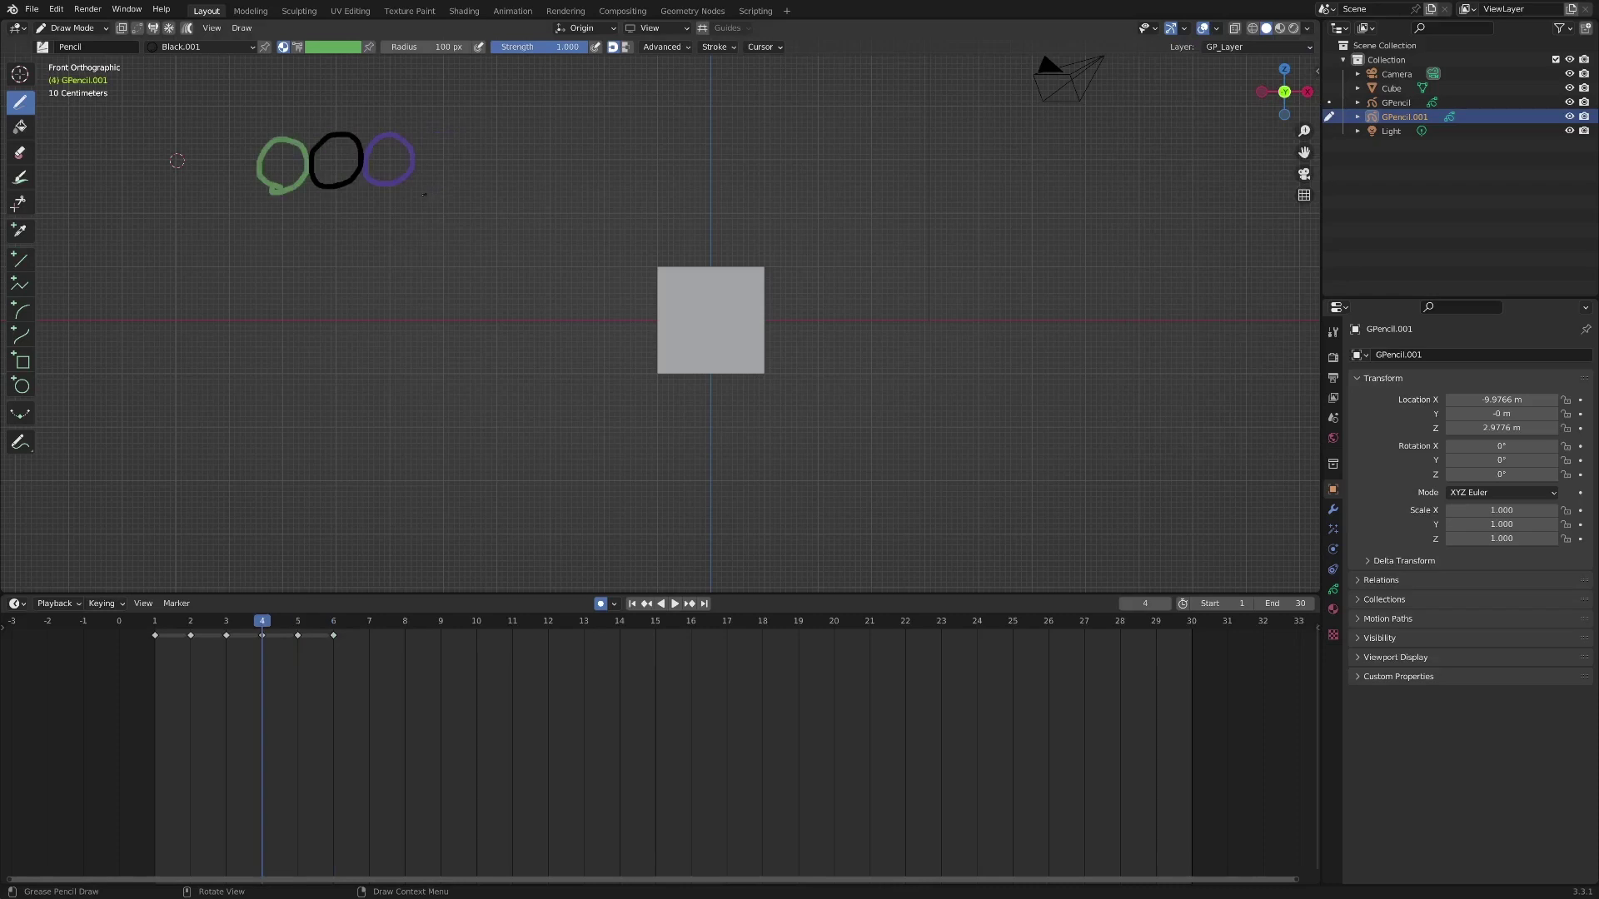
{"action": "key", "text": "Left"}
Advance to frame 7 and draw its circle just right of the previous frame's ghost
{"action": "key", "text": "Right"}
{"action": "key", "text": "Right"}
{"action": "key", "text": "Right"}
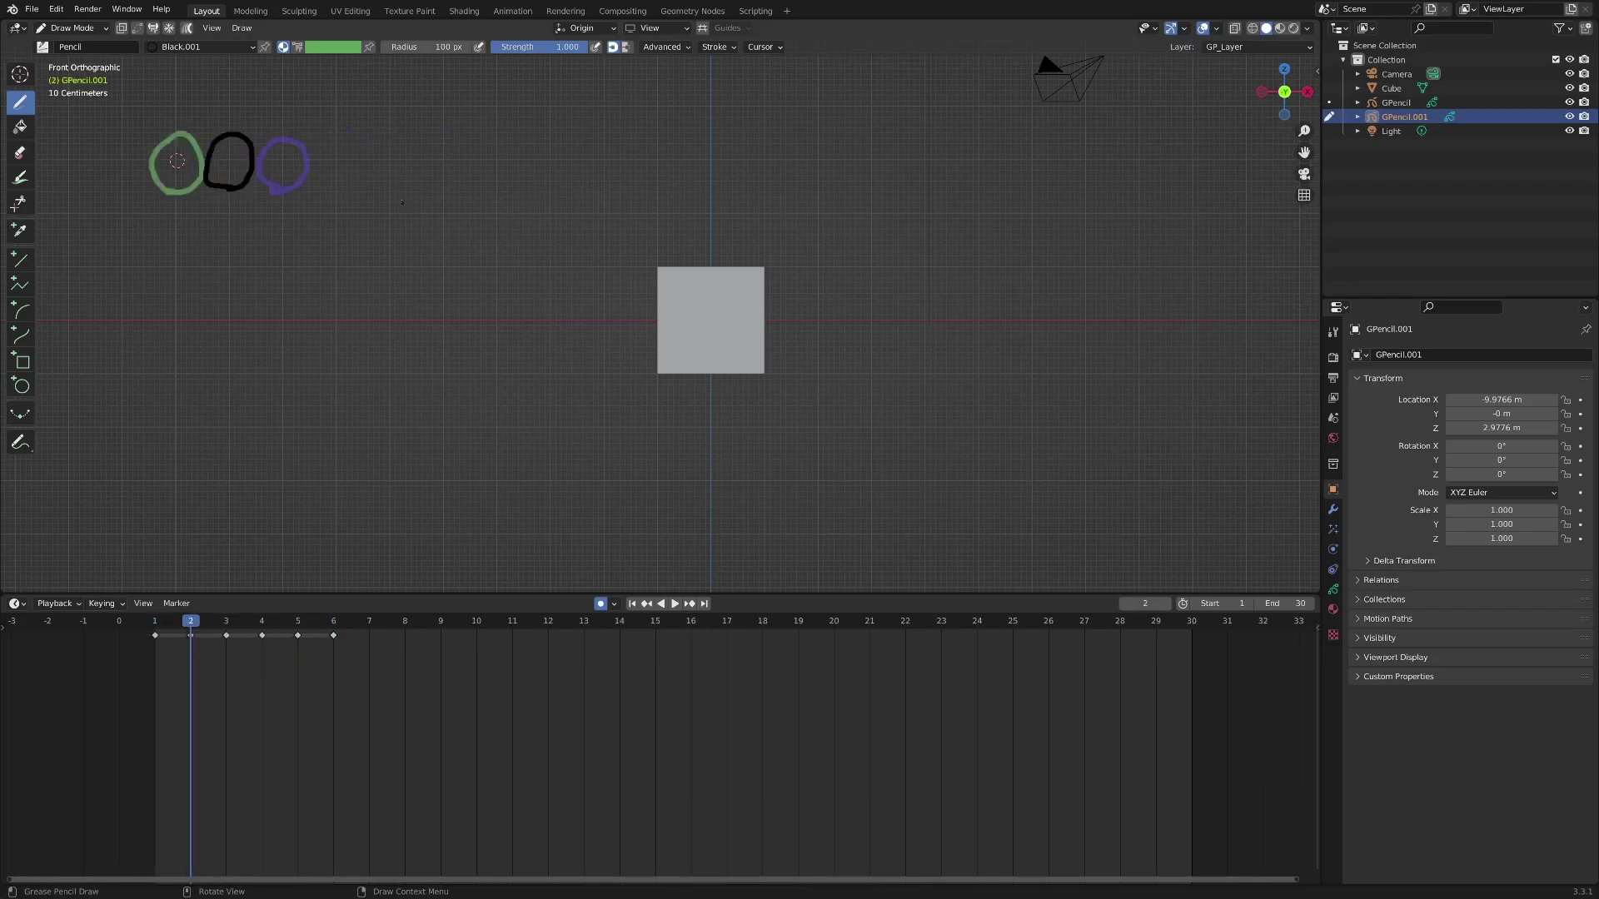
{"action": "key", "text": "Right"}
{"action": "key", "text": "Right"}
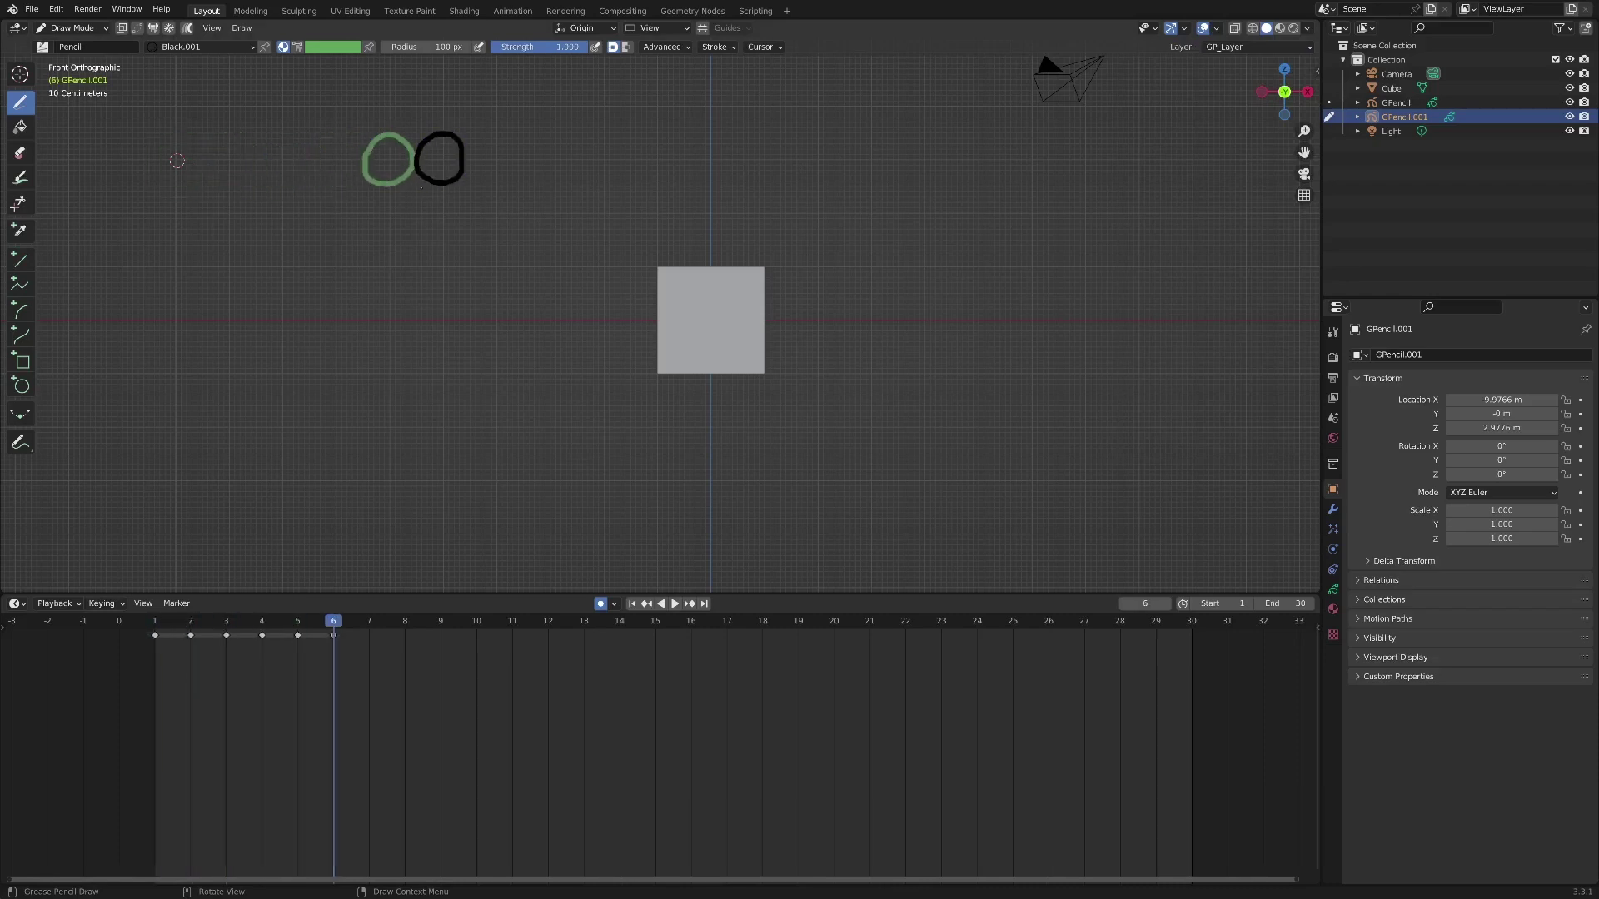
{"action": "key", "text": "Right"}
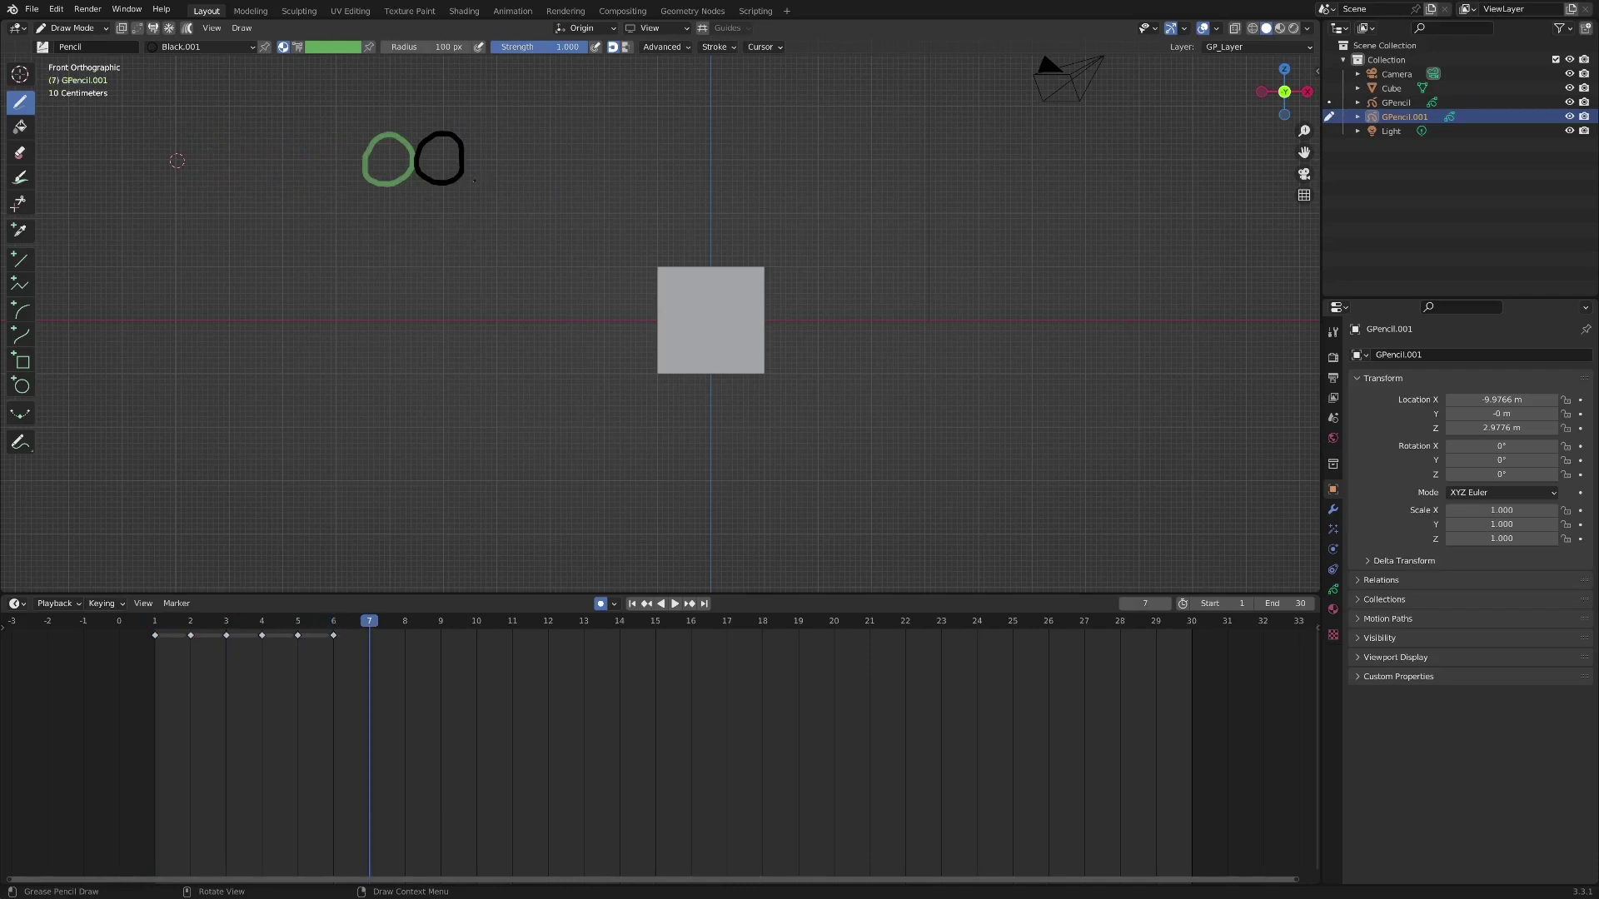
{"action": "mouse_move", "coordinate": [500, 184]}
{"action": "left_mouse_down"}
{"action": "mouse_move", "coordinate": [476, 172]}
{"action": "mouse_move", "coordinate": [487, 143]}
{"action": "mouse_move", "coordinate": [515, 146]}
{"action": "mouse_move", "coordinate": [499, 187]}
{"action": "left_mouse_up"}
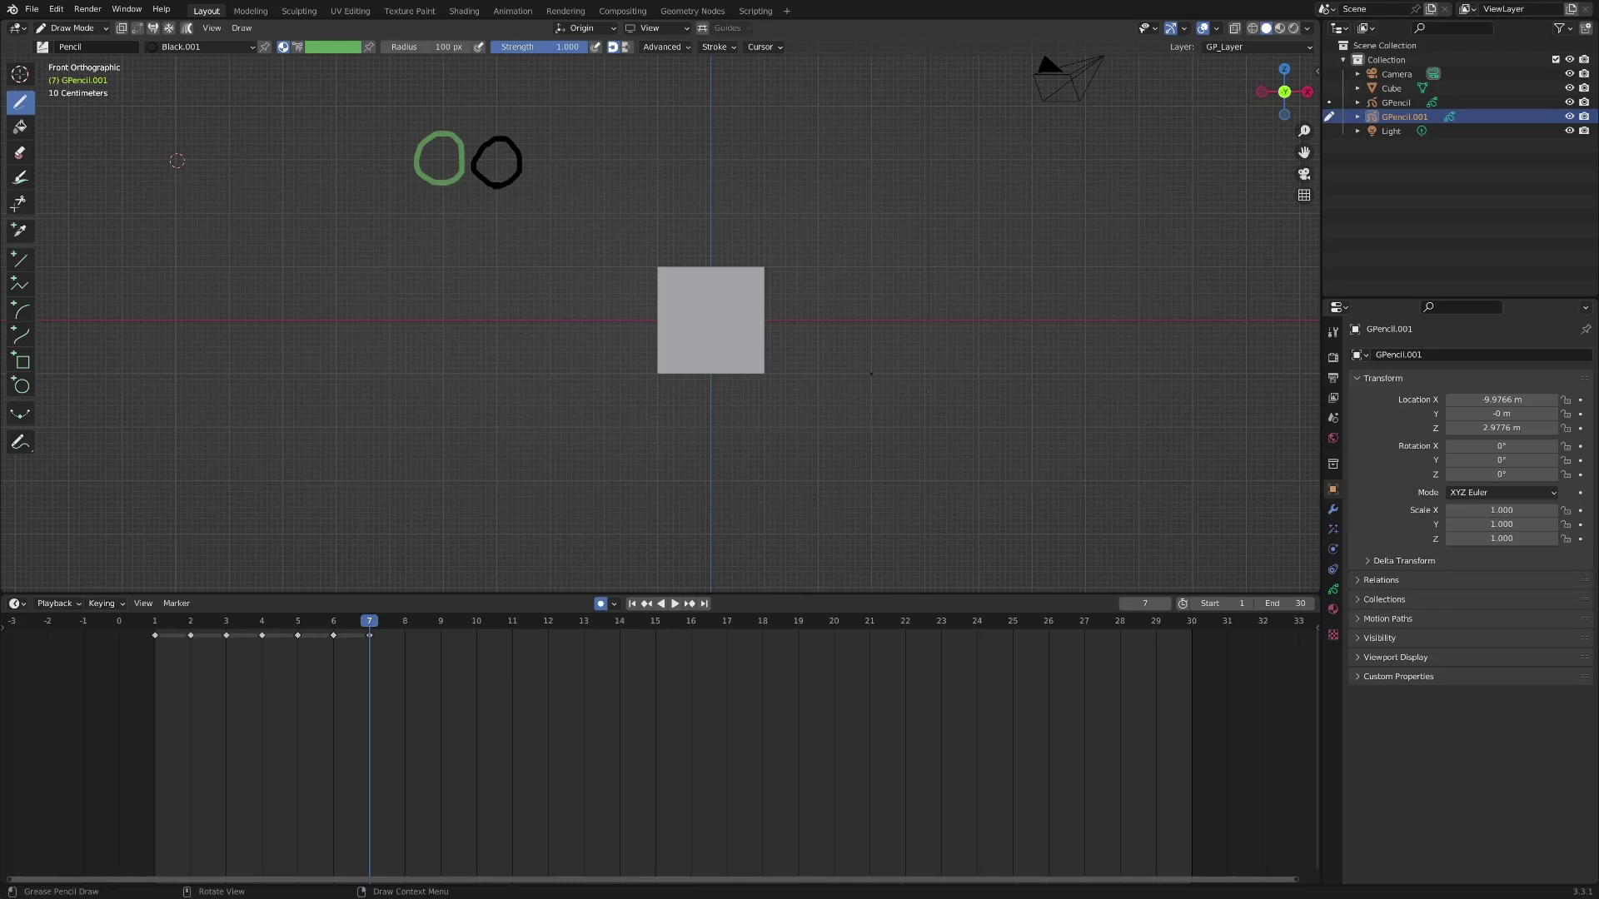
Show the onion skinning settings and raise Keyframes Before to 4
{"action": "left_click", "coordinate": [1333, 590]}
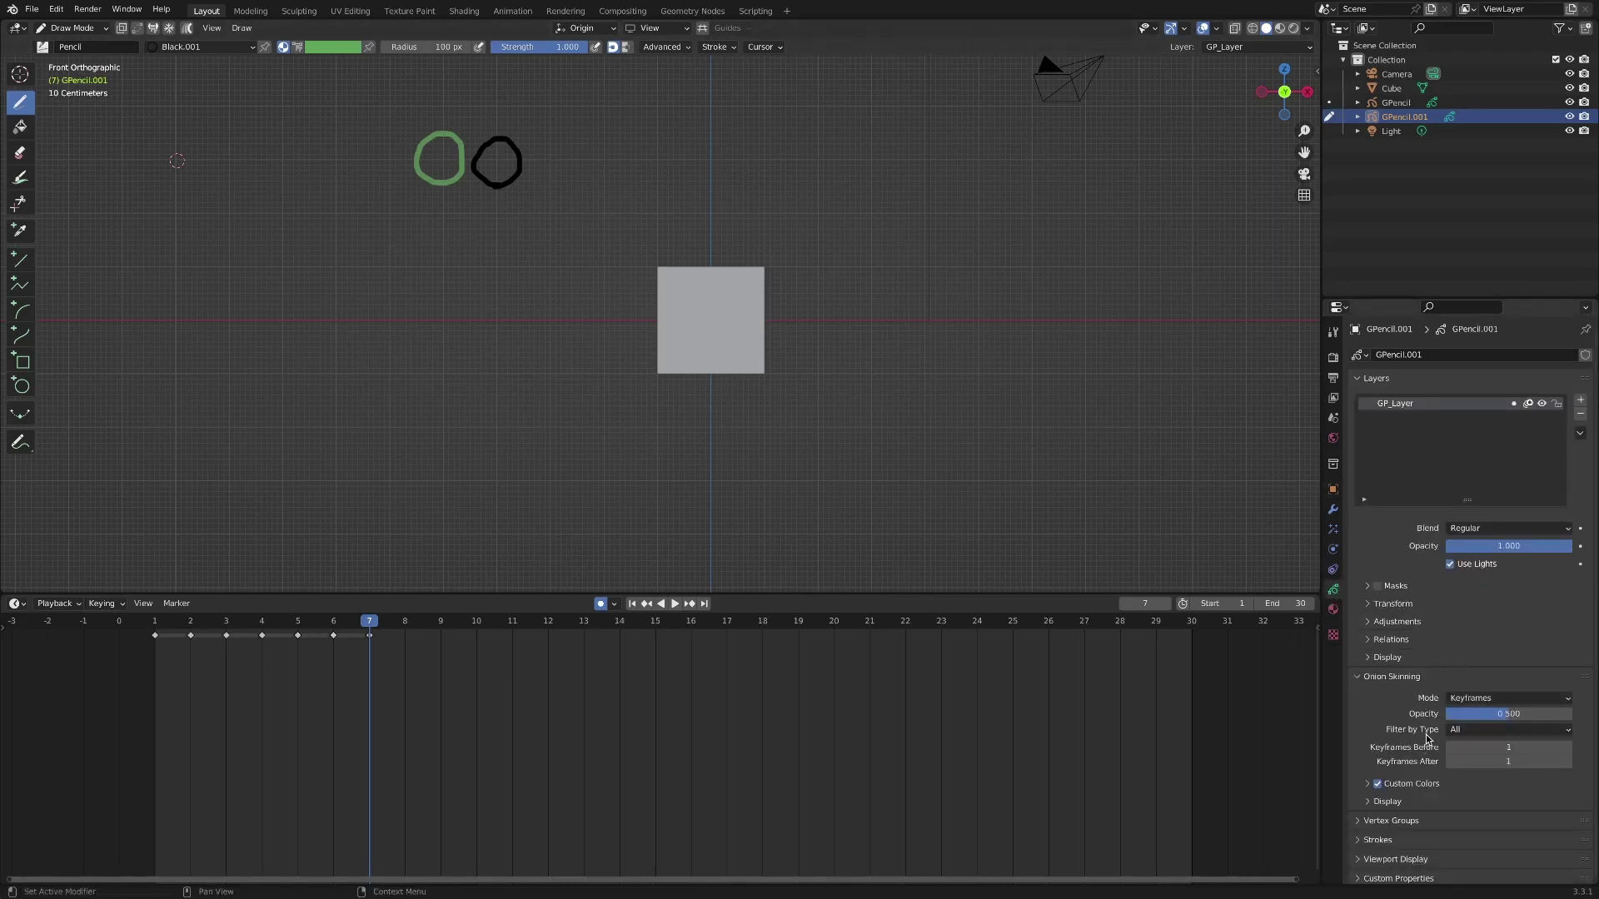
{"action": "left_click", "coordinate": [1568, 748]}
{"action": "left_click", "coordinate": [1569, 748]}
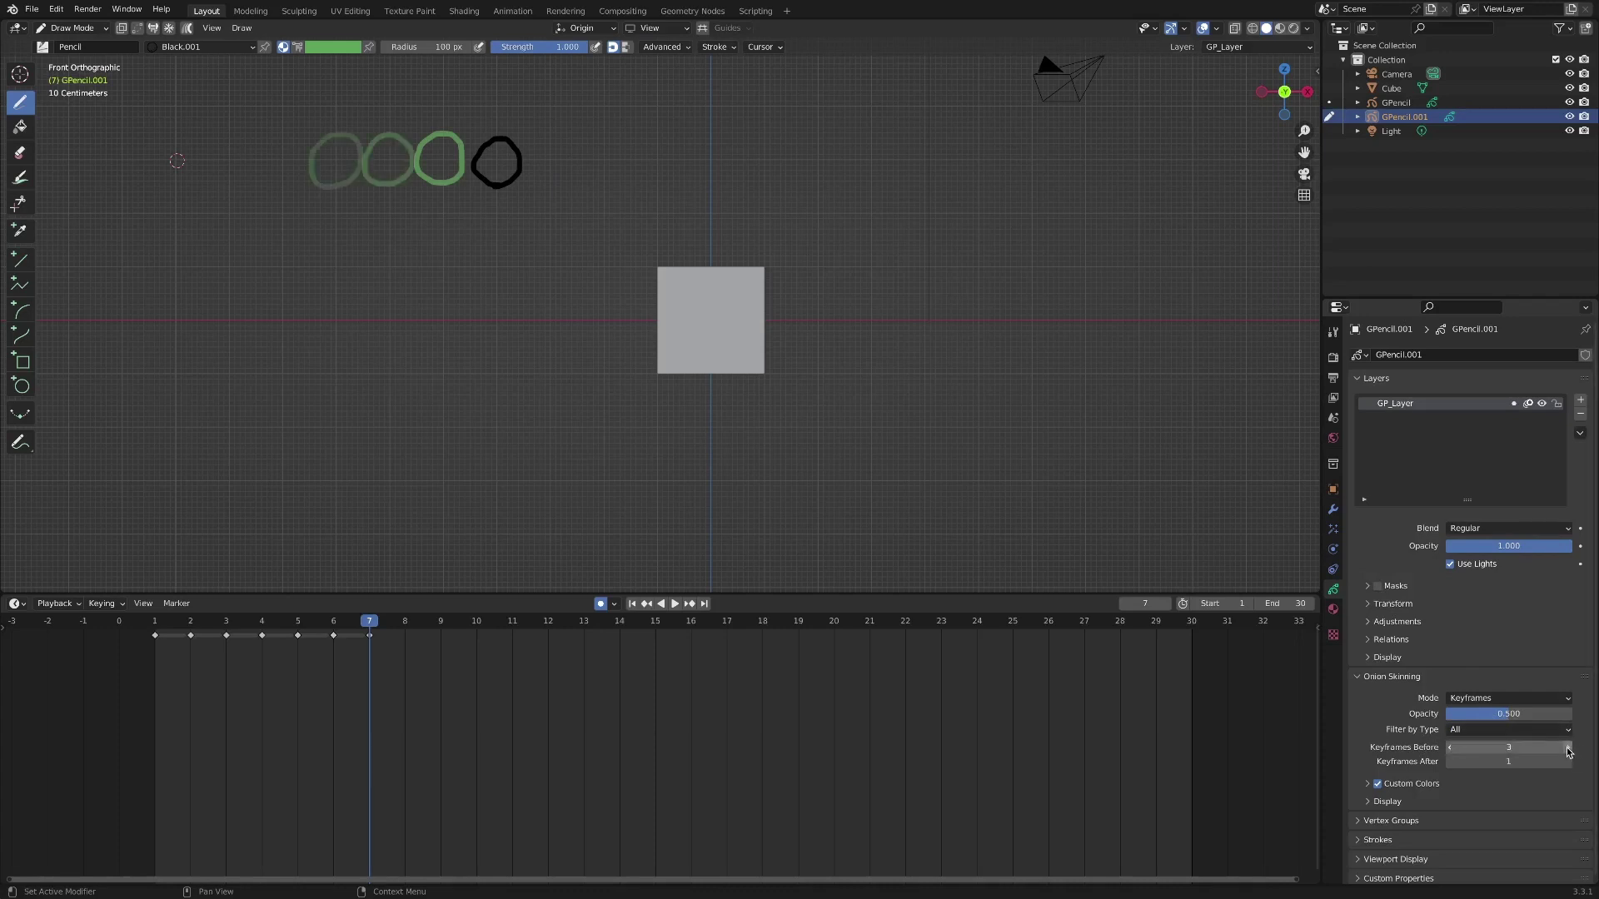
{"action": "left_click", "coordinate": [1569, 747]}
{"action": "left_click", "coordinate": [1571, 762]}
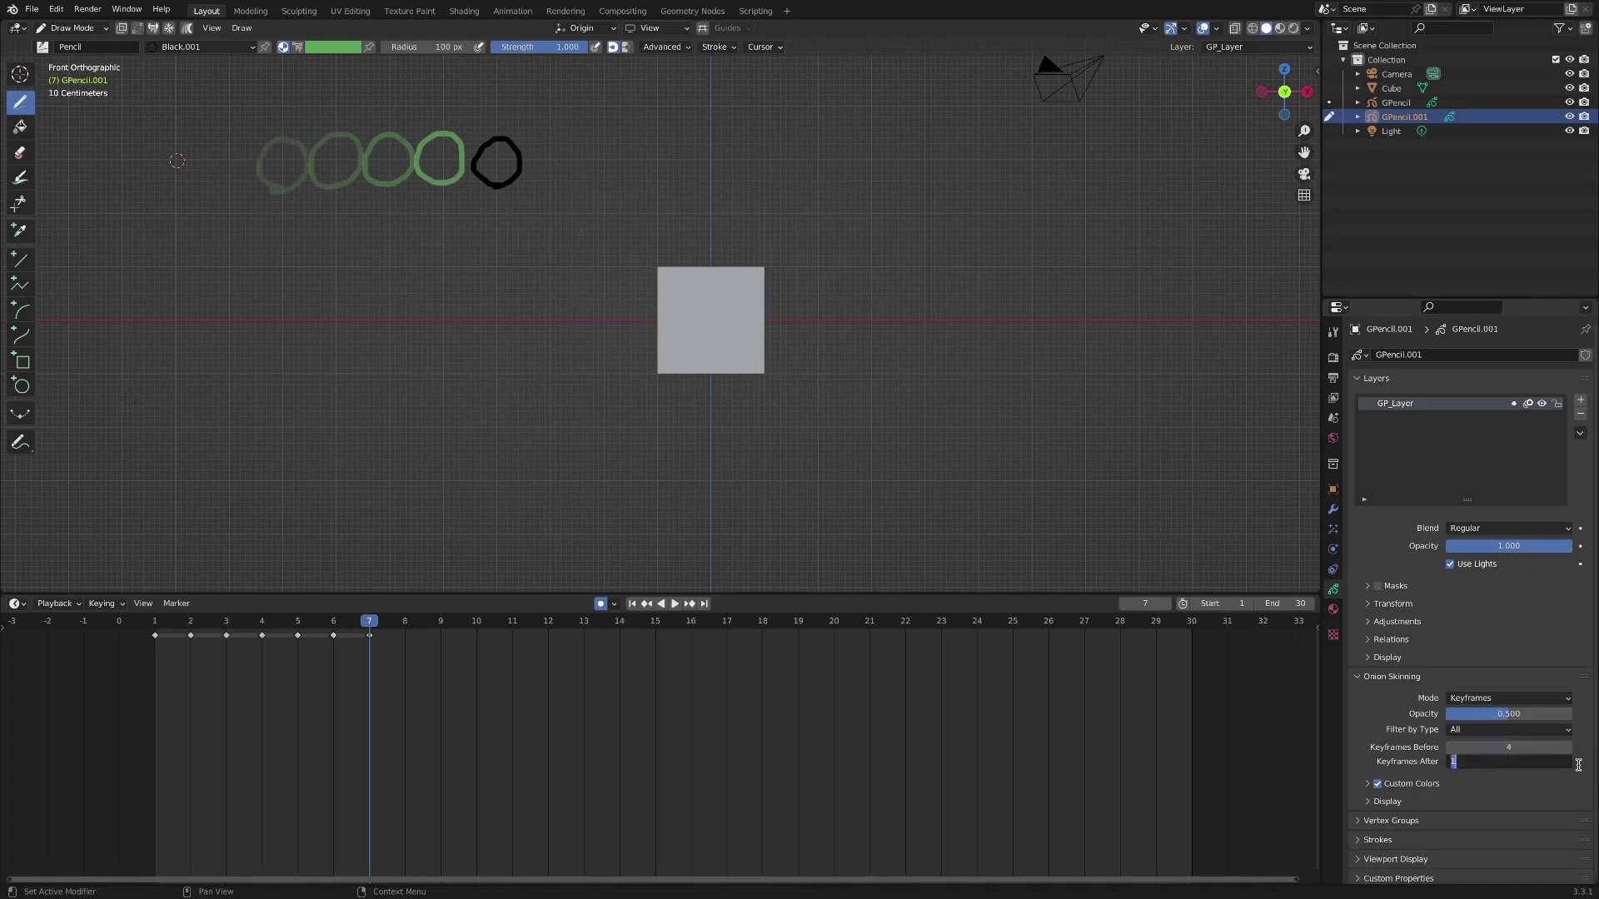
{"action": "key", "text": "Return"}
Set onion skinning Keyframes Before and After to 100, then advance to frame 8
{"action": "left_click", "coordinate": [1569, 762]}
{"action": "left_click", "coordinate": [1569, 762]}
{"action": "left_click", "coordinate": [1569, 761]}
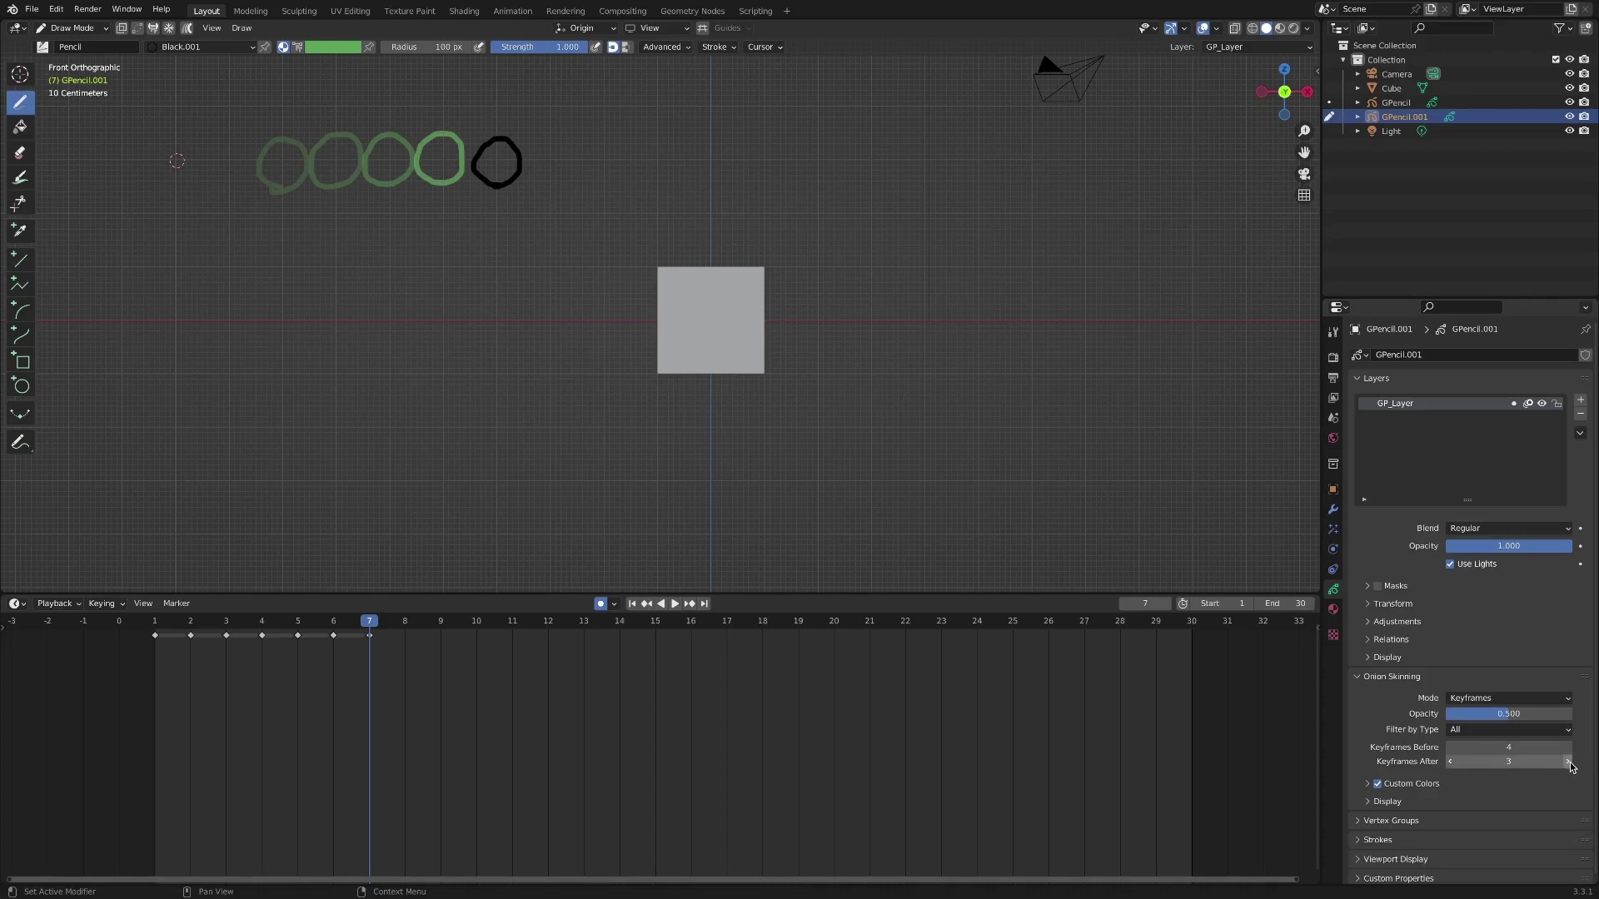
{"action": "key", "text": "Left"}
{"action": "key", "text": "Left"}
{"action": "key", "text": "Left"}
{"action": "type", "text": "100"}
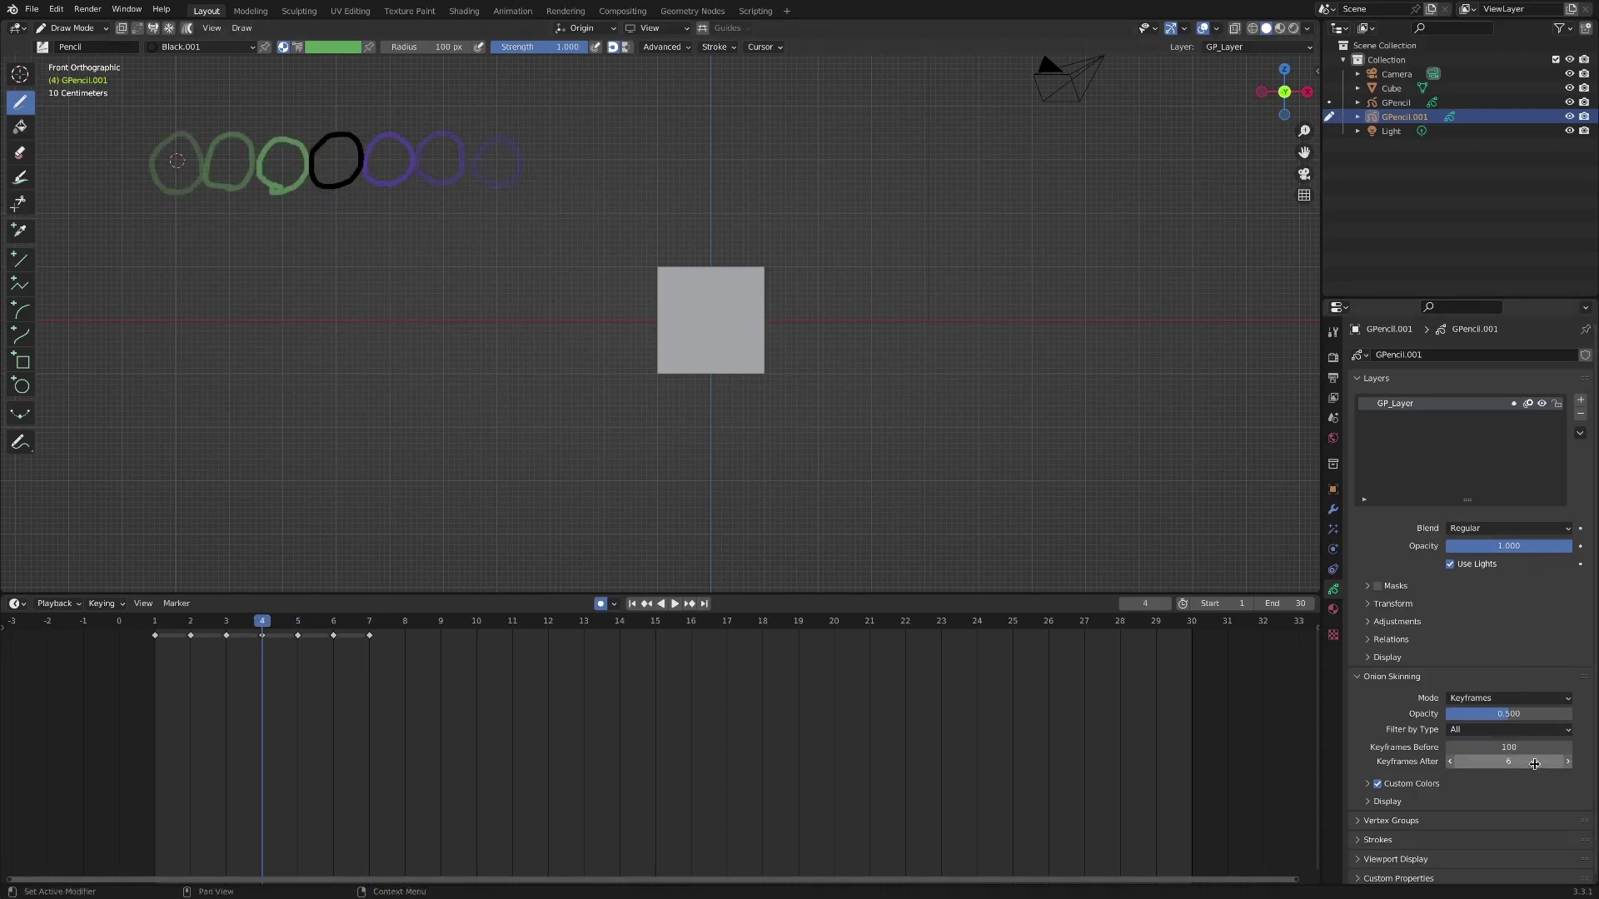
{"action": "key", "text": "Return"}
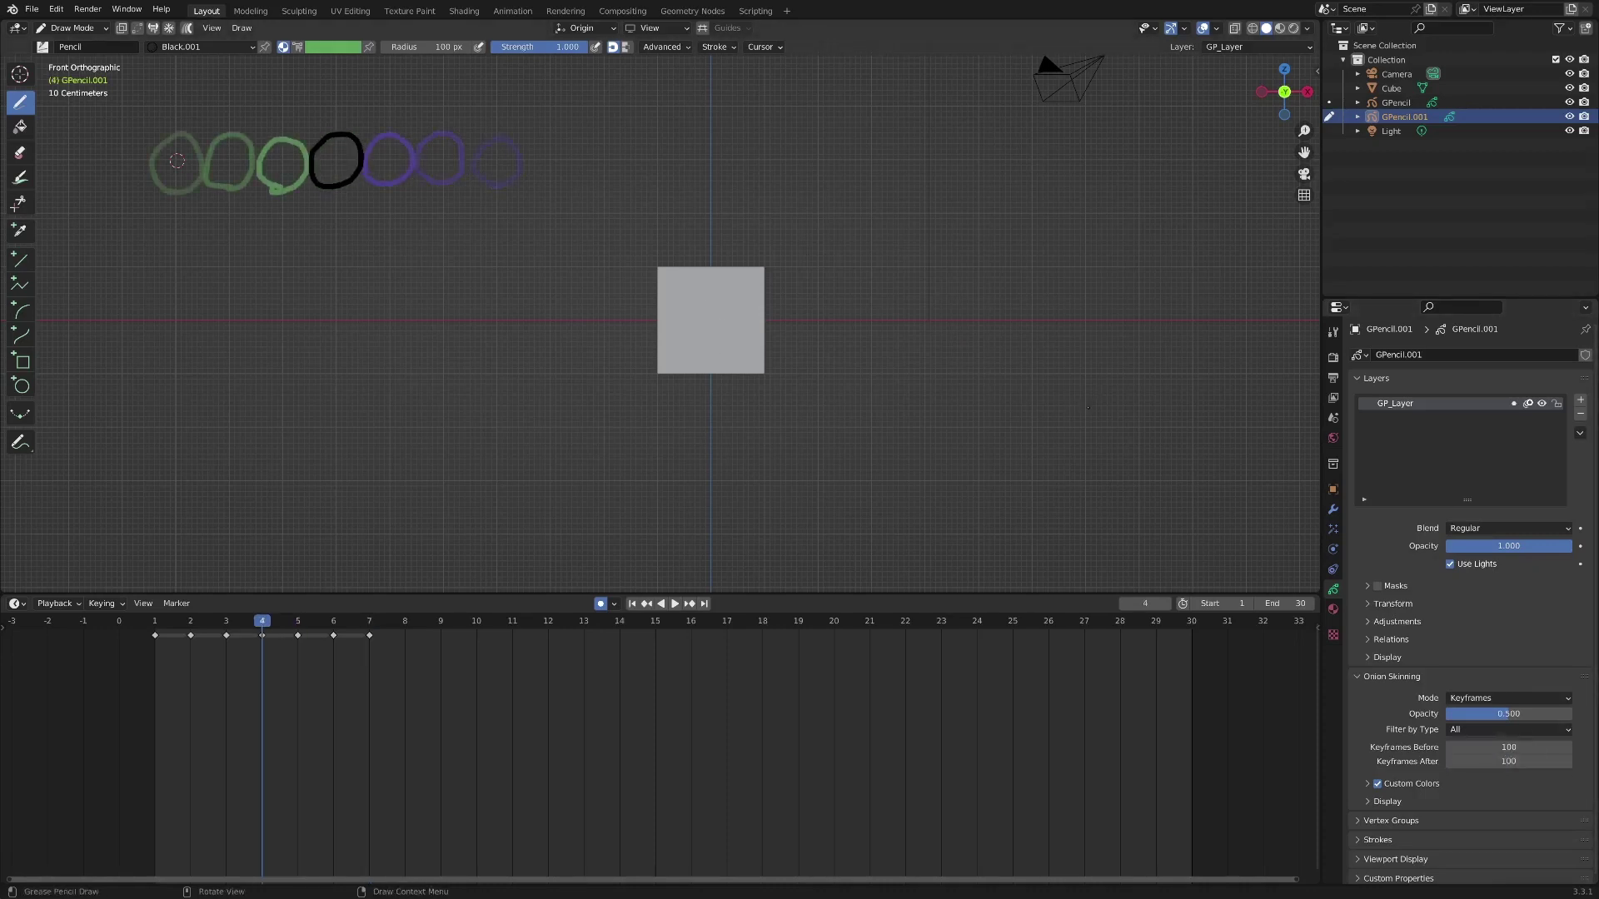
{"action": "key", "text": "Right"}
{"action": "key", "text": "Right"}
{"action": "key", "text": "Right"}
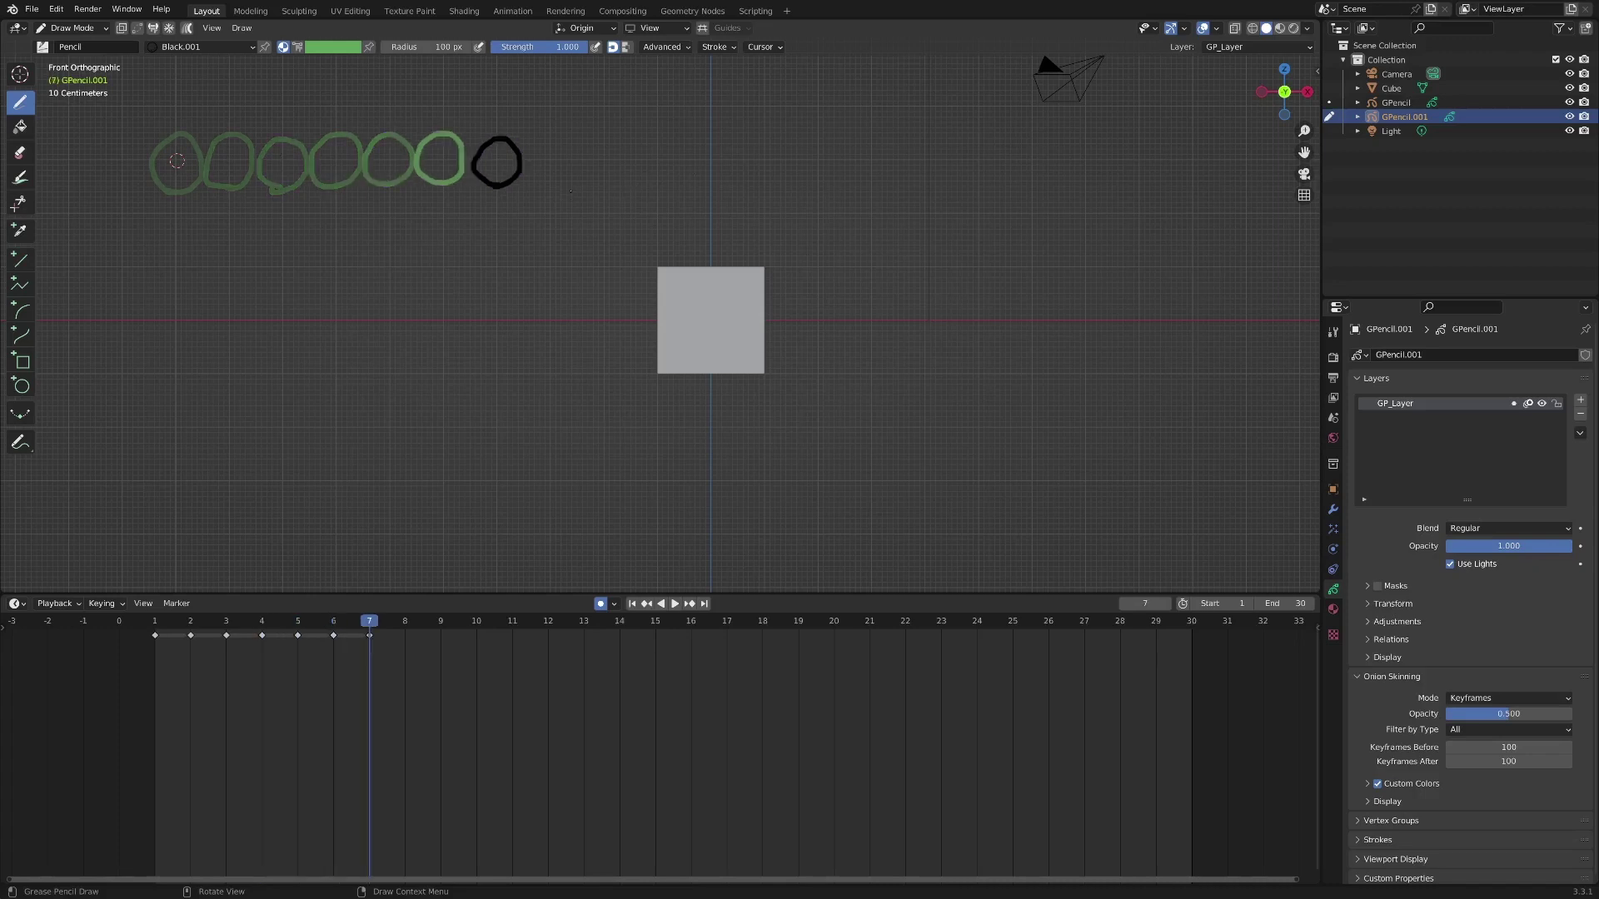
{"action": "key", "text": "Right"}
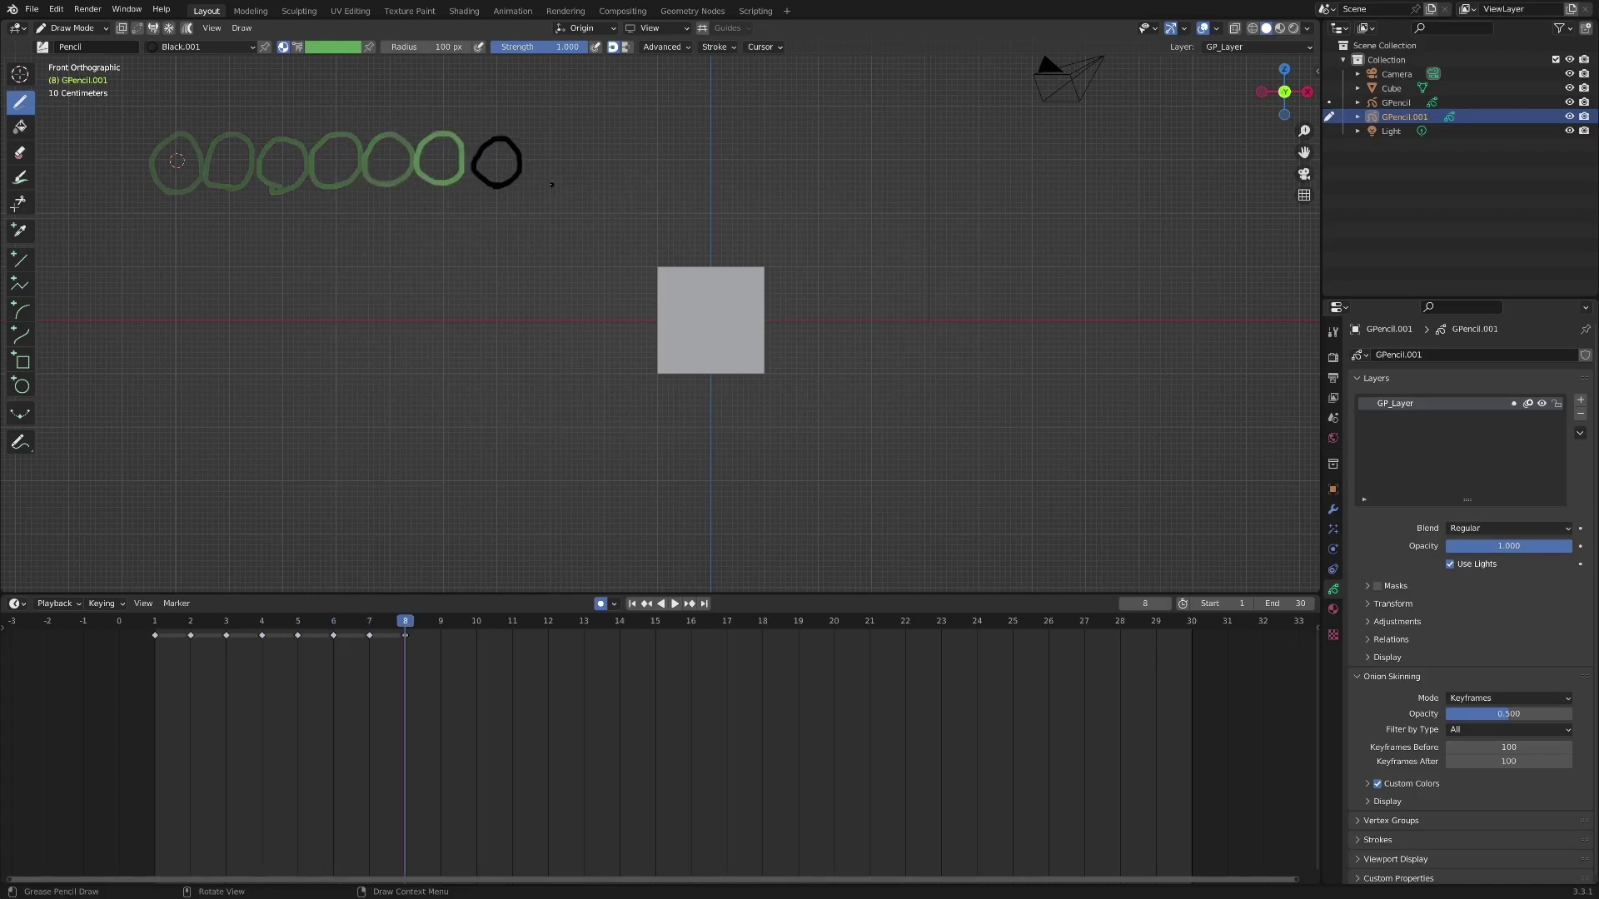
Draw the frame-8 circle further right toward the cube, advance to frame 9, and preview playback
{"action": "mouse_move", "coordinate": [551, 184]}
{"action": "left_mouse_down"}
{"action": "mouse_move", "coordinate": [546, 135]}
{"action": "mouse_move", "coordinate": [567, 144]}
{"action": "mouse_move", "coordinate": [550, 184]}
{"action": "mouse_move", "coordinate": [590, 179]}
{"action": "mouse_move", "coordinate": [580, 148]}
{"action": "mouse_move", "coordinate": [599, 138]}
{"action": "mouse_move", "coordinate": [617, 153]}
{"action": "mouse_move", "coordinate": [602, 184]}
{"action": "mouse_move", "coordinate": [635, 177]}
{"action": "mouse_move", "coordinate": [651, 140]}
{"action": "mouse_move", "coordinate": [666, 180]}
{"action": "mouse_move", "coordinate": [697, 184]}
{"action": "mouse_move", "coordinate": [683, 170]}
{"action": "mouse_move", "coordinate": [704, 136]}
{"action": "mouse_move", "coordinate": [706, 183]}
{"action": "left_mouse_up"}
{"action": "key", "text": "Right"}
{"action": "key", "text": "Right"}
{"action": "key", "text": "Right"}
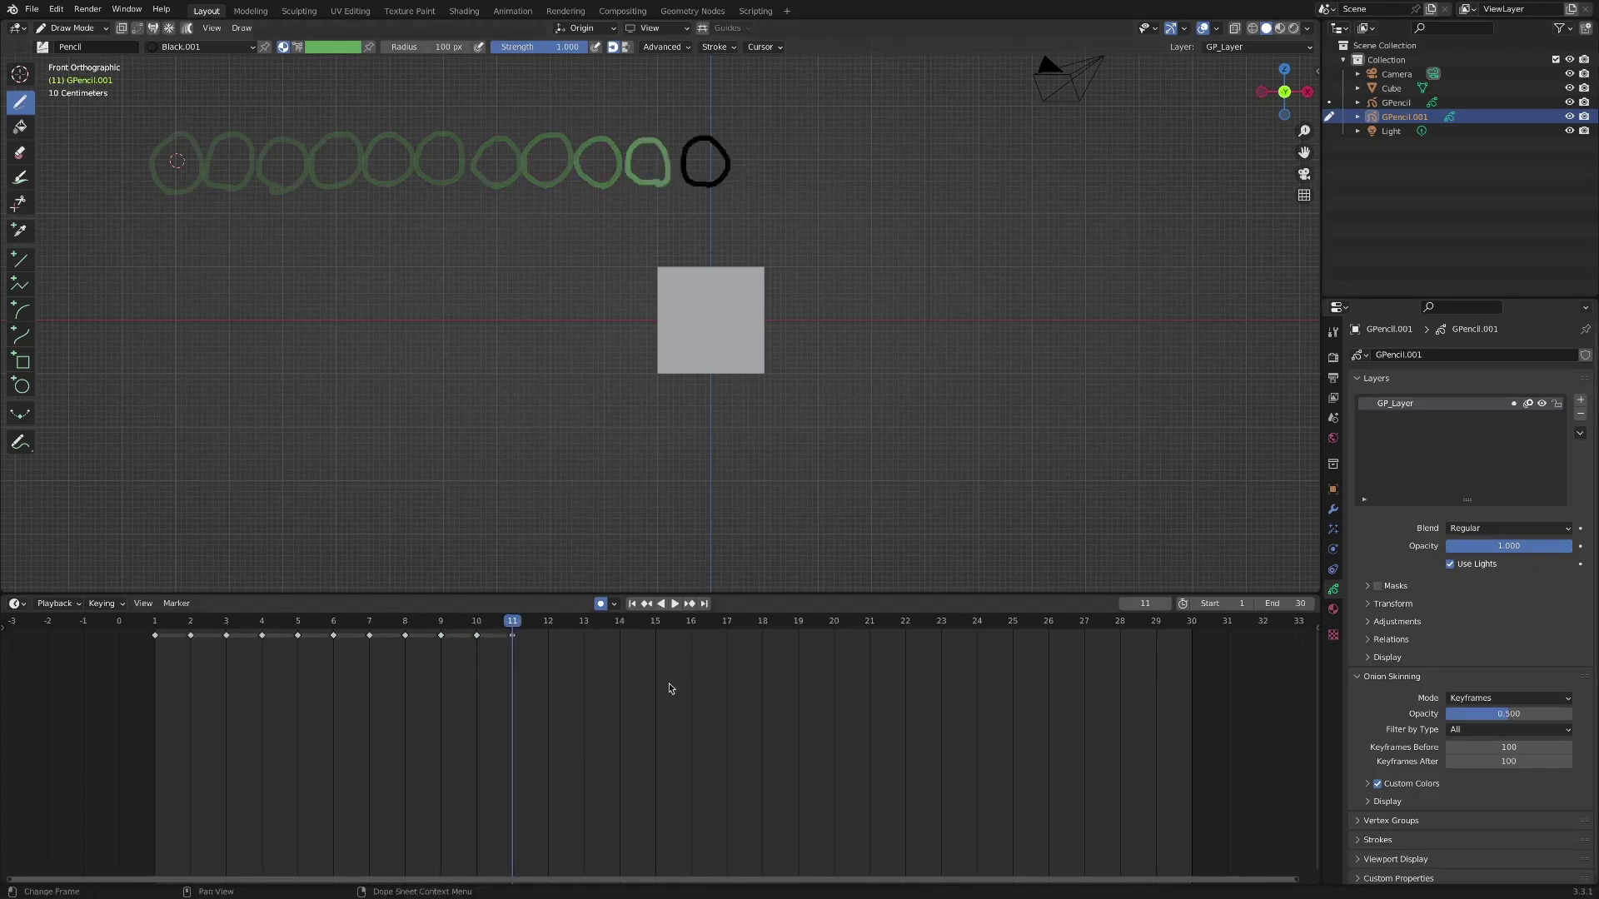
{"action": "left_click", "coordinate": [675, 602]}
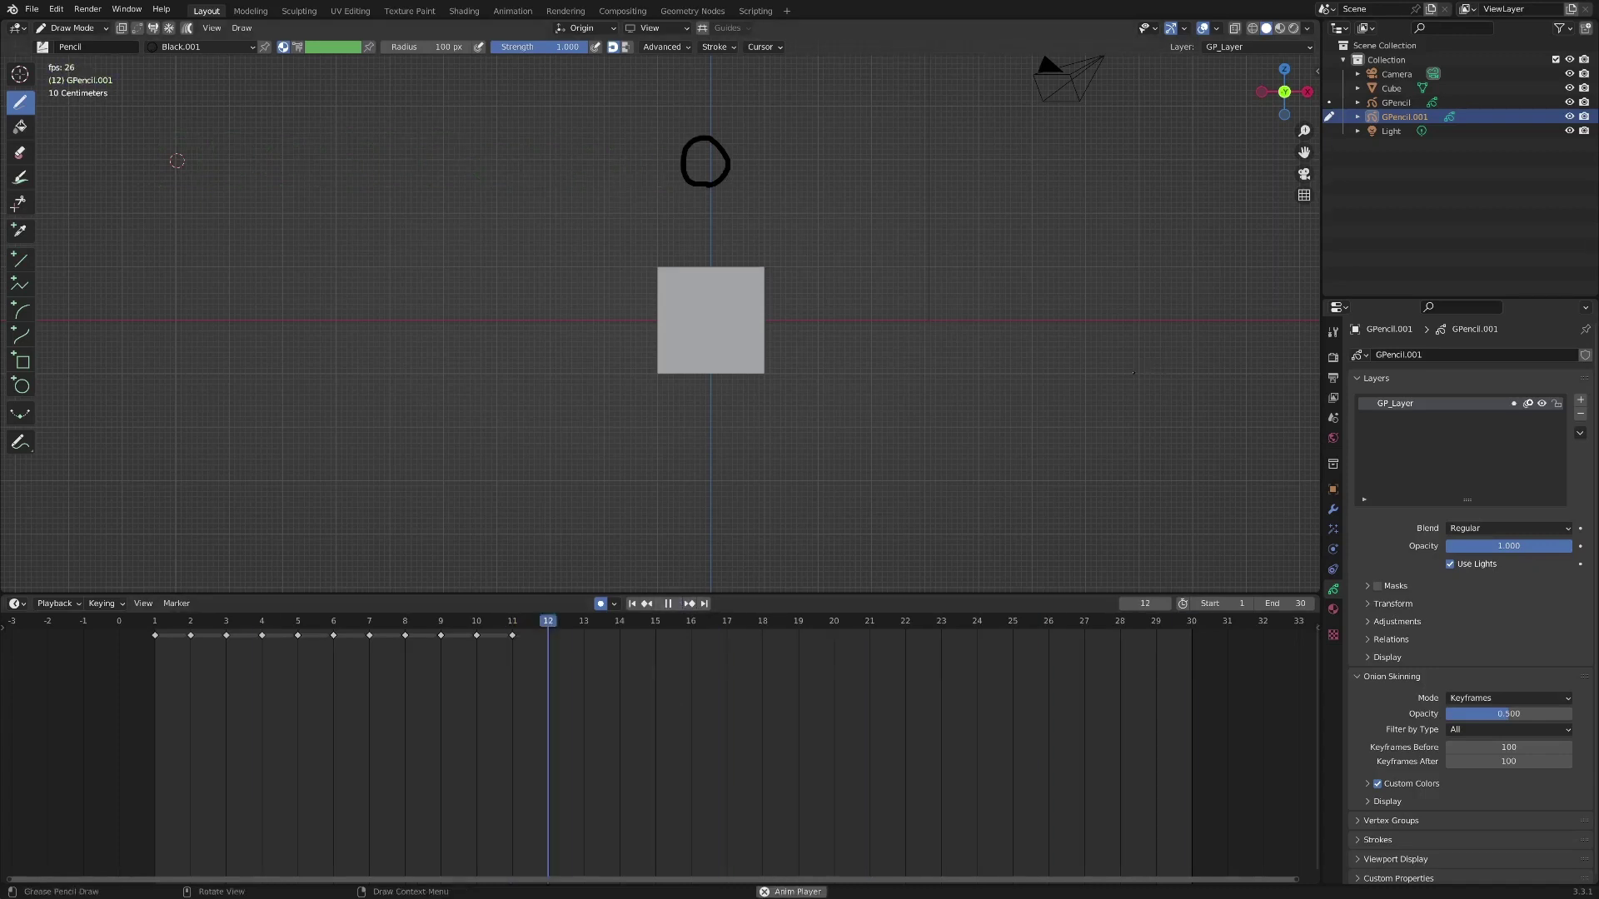
{"action": "key", "text": "space"}
Set the animation end frame to 15 and play it again
{"action": "double_click", "coordinate": [1286, 603]}
{"action": "type", "text": "15"}
{"action": "key", "text": "Return"}
{"action": "key", "text": "space"}
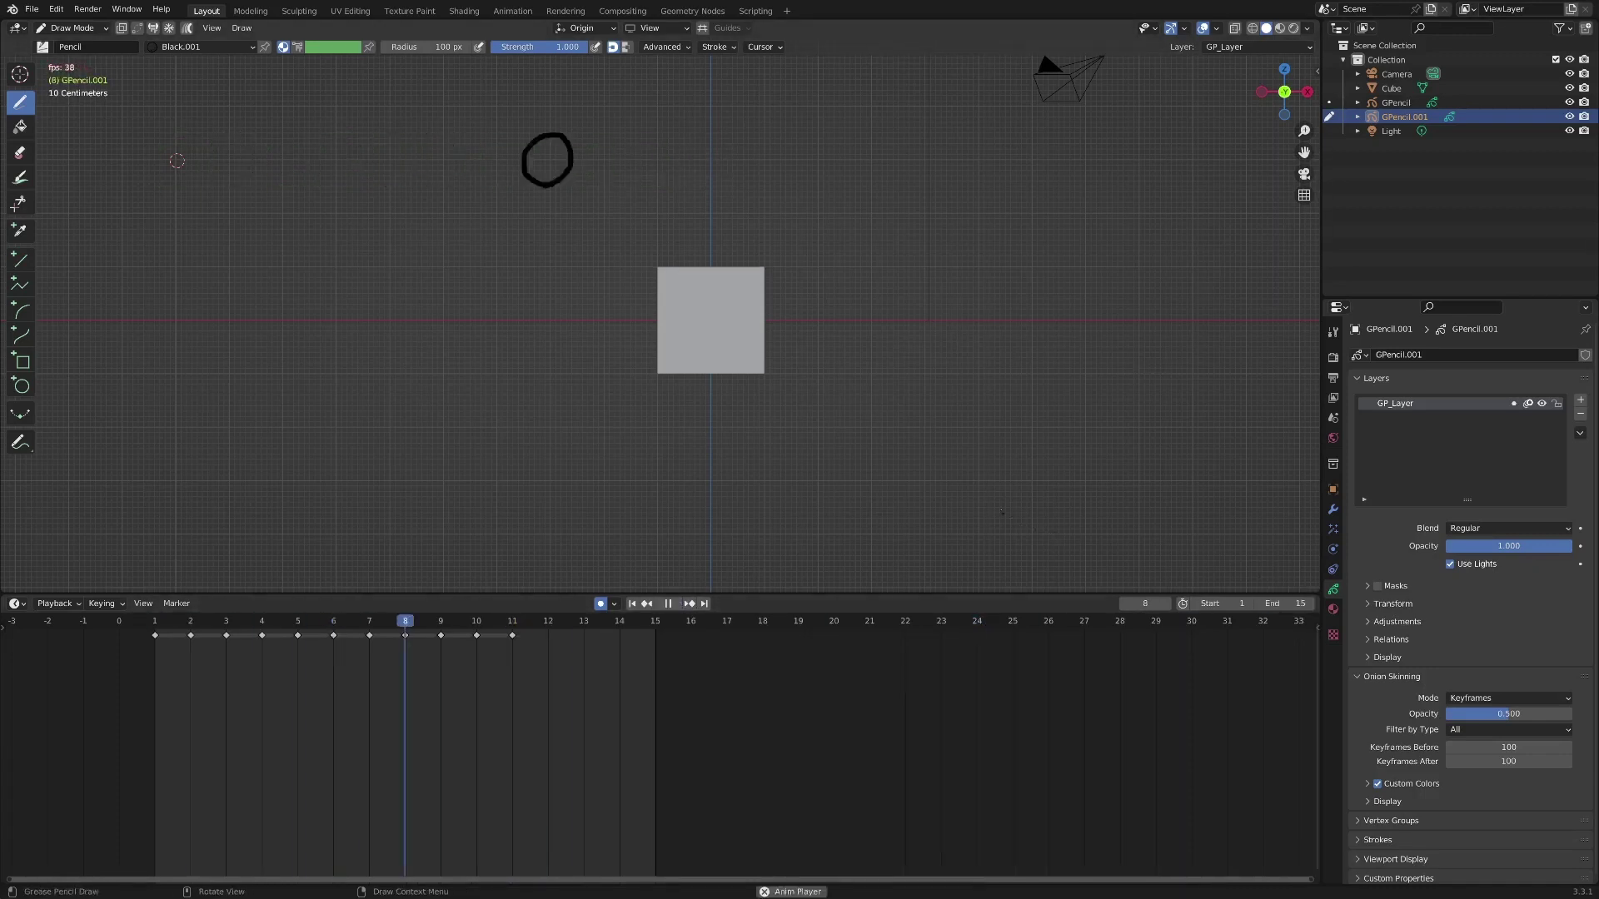